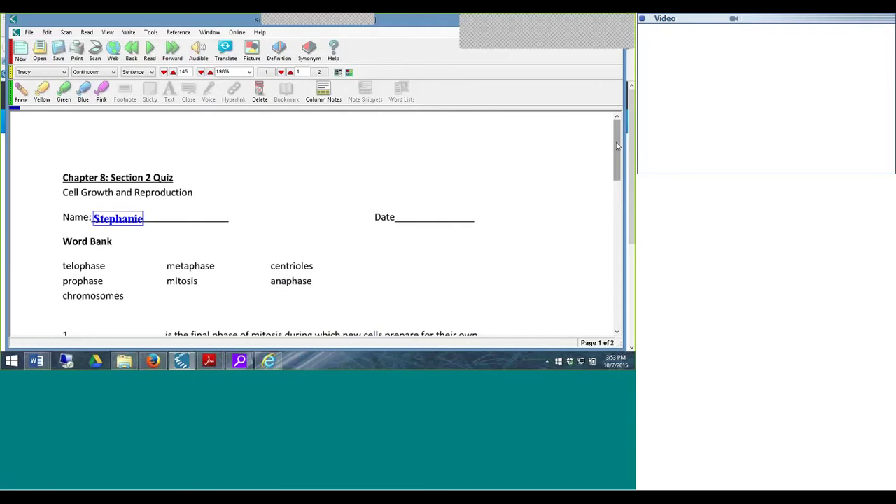
- Fill blank 1 with 'telophase' dragged from the Word Bank
drag(617, 145, 619, 180)
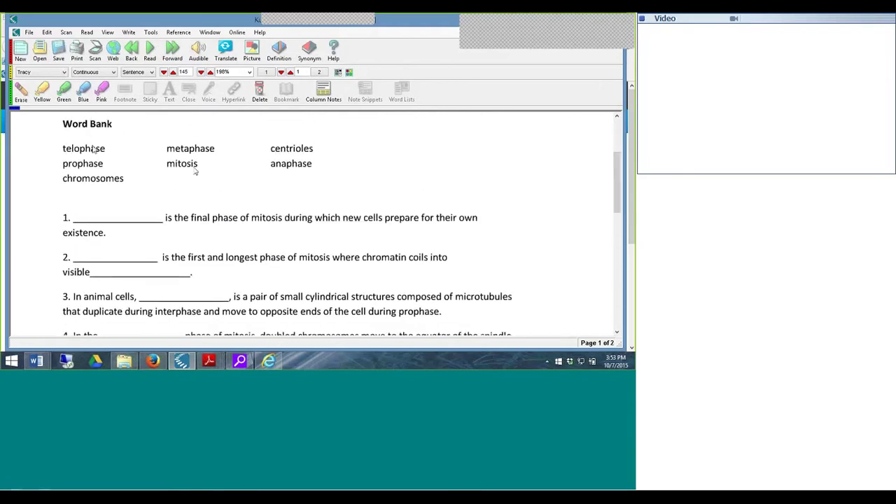
click(168, 164)
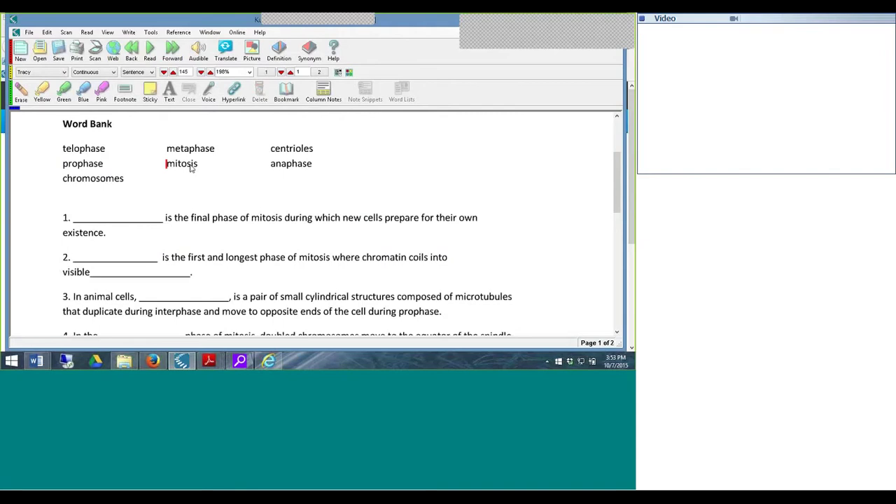
click(100, 154)
double_click(100, 153)
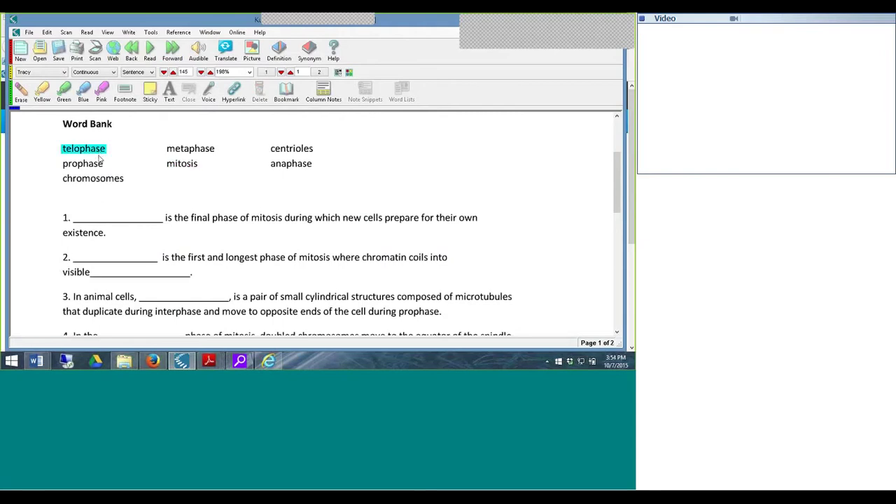
drag(100, 160, 79, 213)
- Have question 1 read aloud, then stop the reading
click(150, 49)
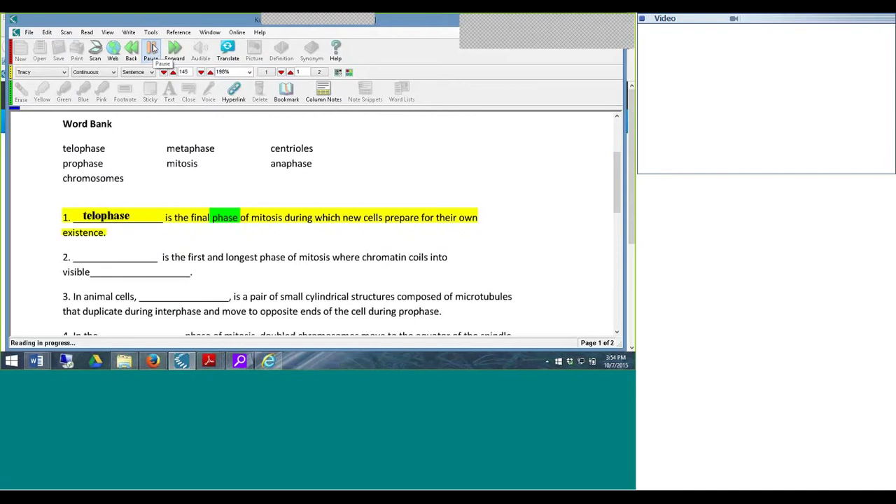
click(153, 48)
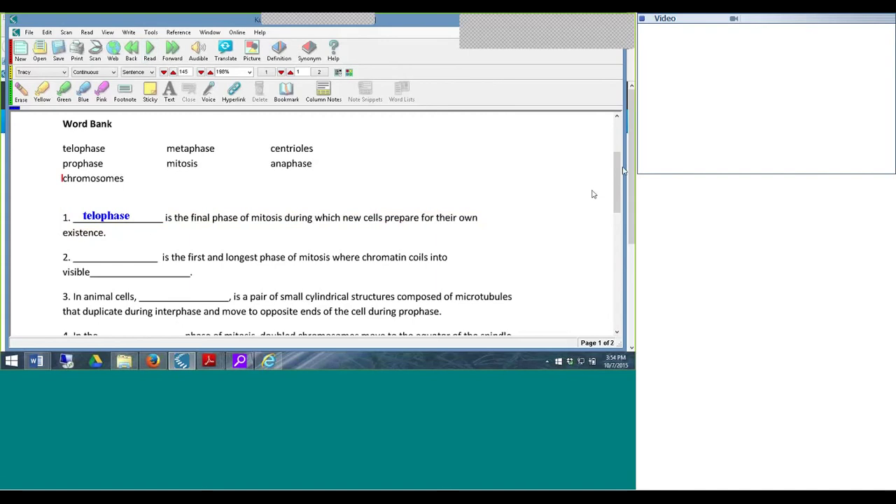
scroll(618, 179, up, 3)
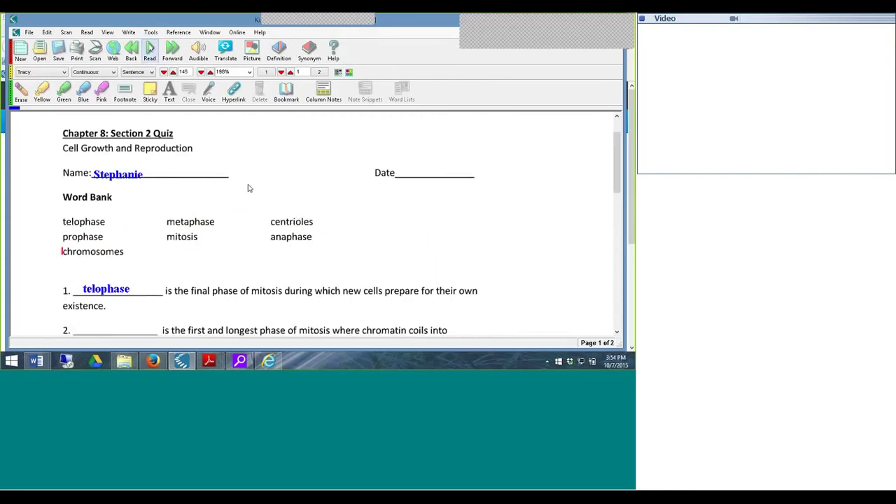
click(151, 32)
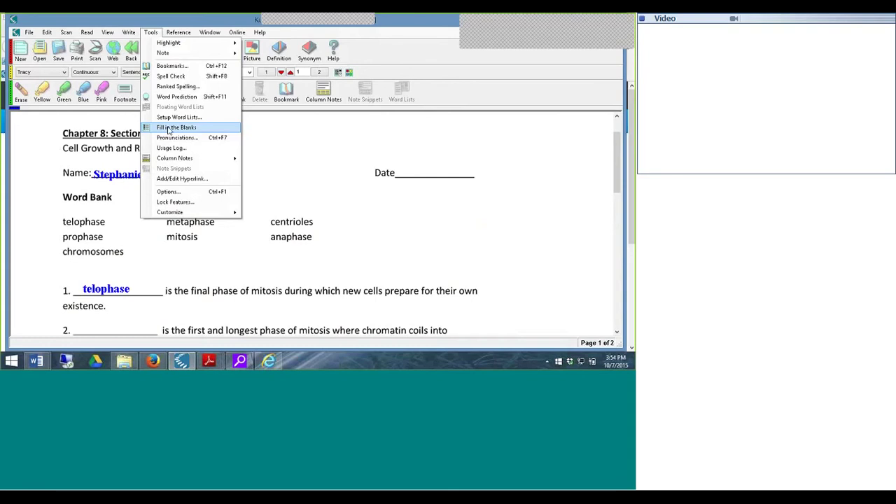
- Detect the quiz's blank lines as 7 fill-in fields and check the Date field
click(169, 131)
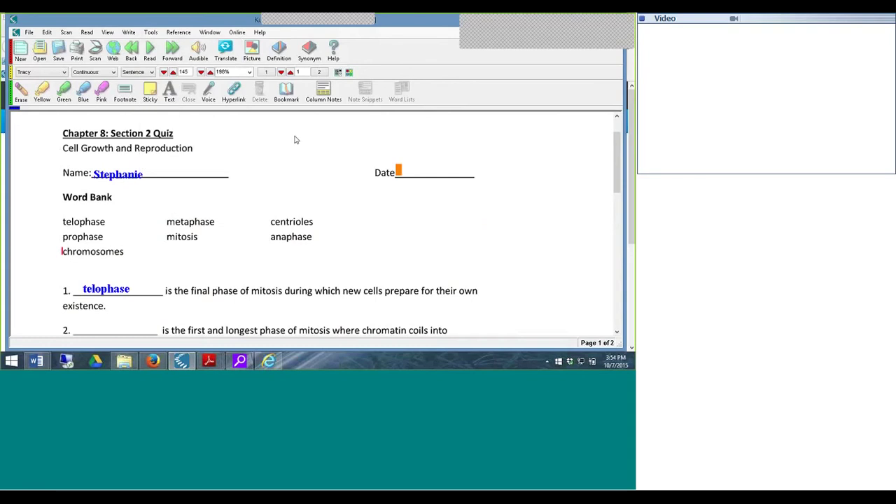
click(399, 175)
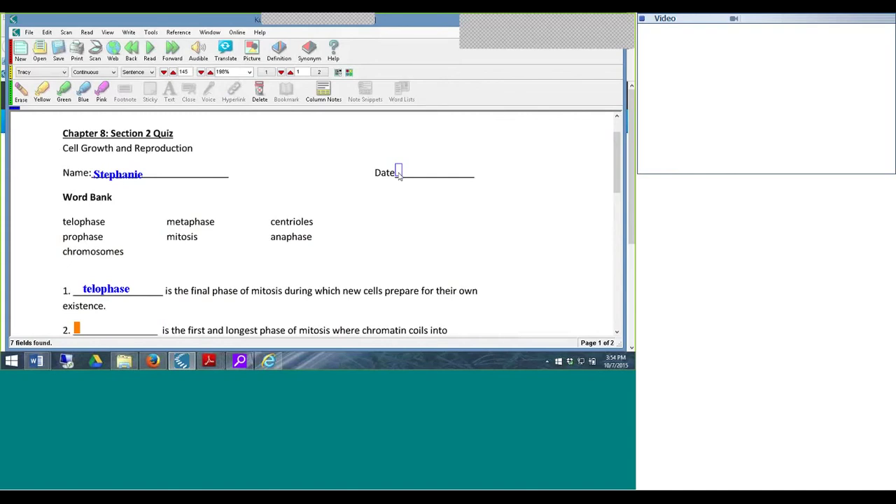
click(249, 173)
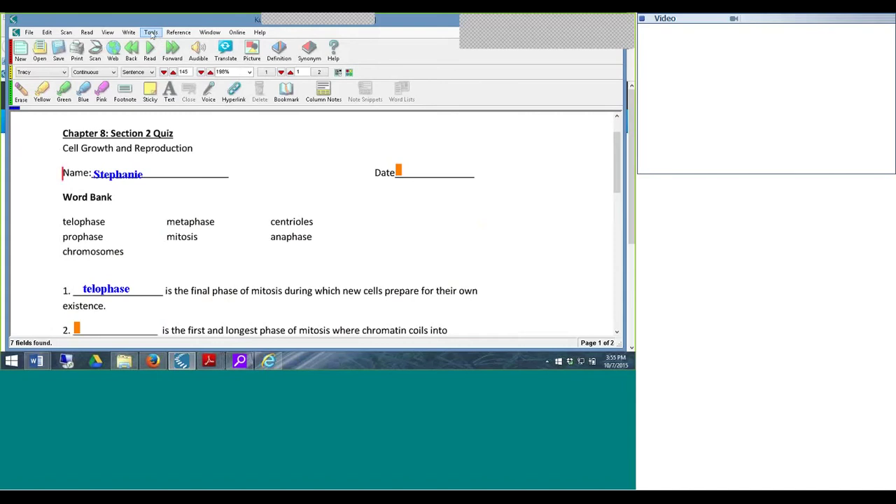
- In Options, set the Image page's Fill in the Blanks to Voice Notes and apply it
click(151, 33)
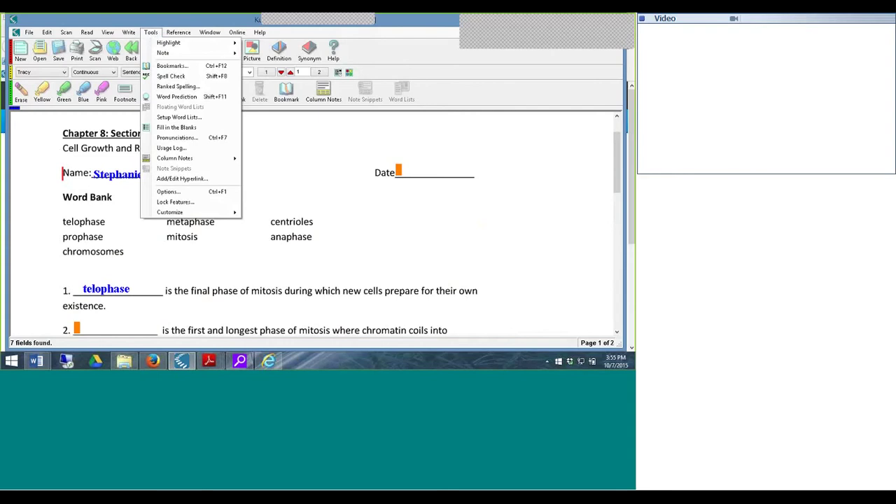
click(165, 191)
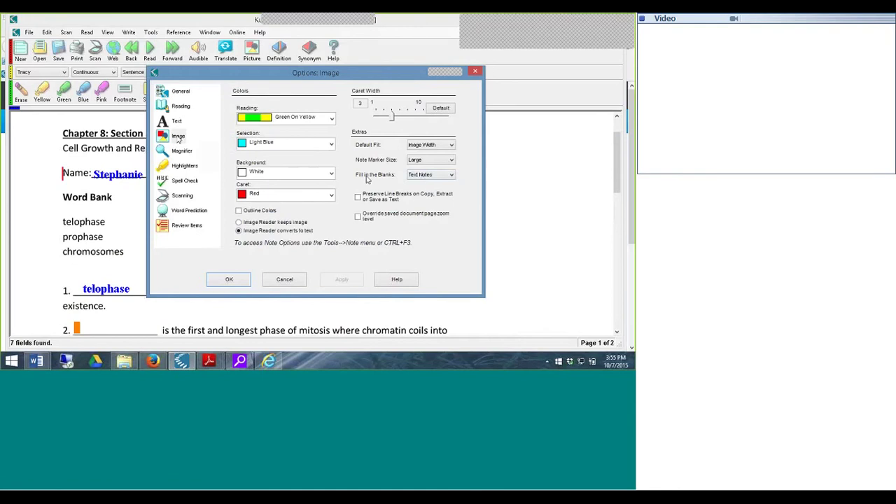
click(428, 175)
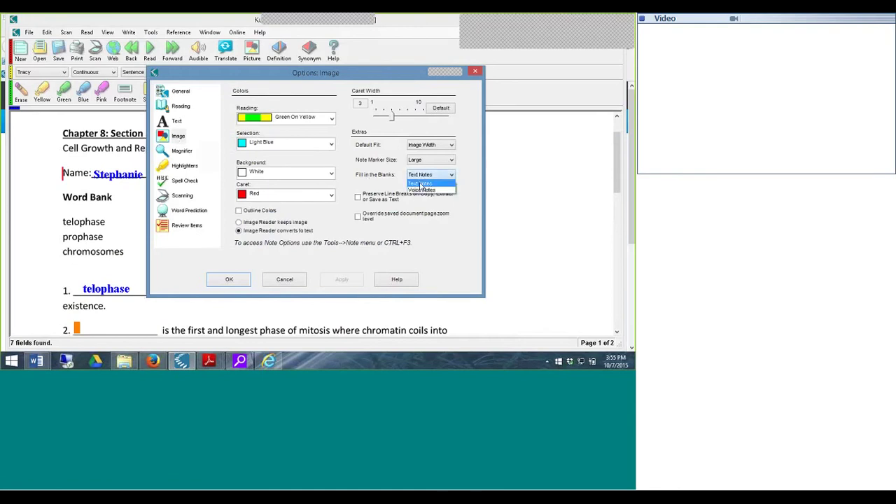
click(422, 190)
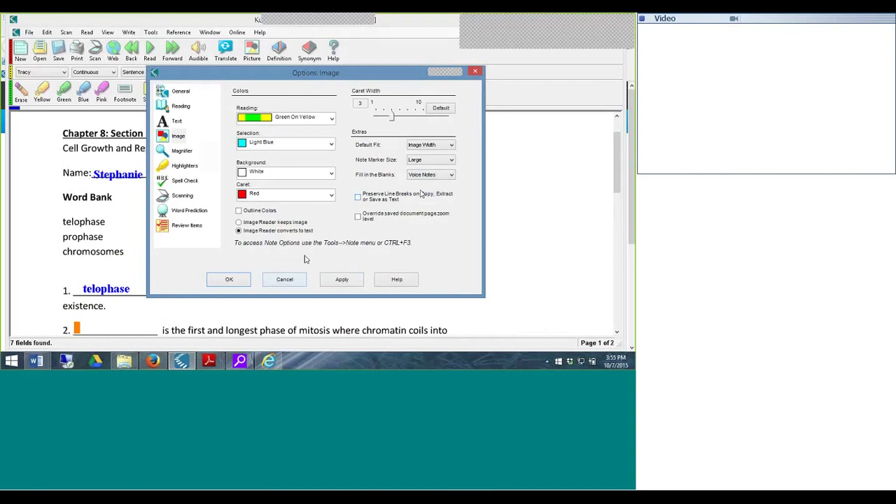
click(350, 280)
click(228, 280)
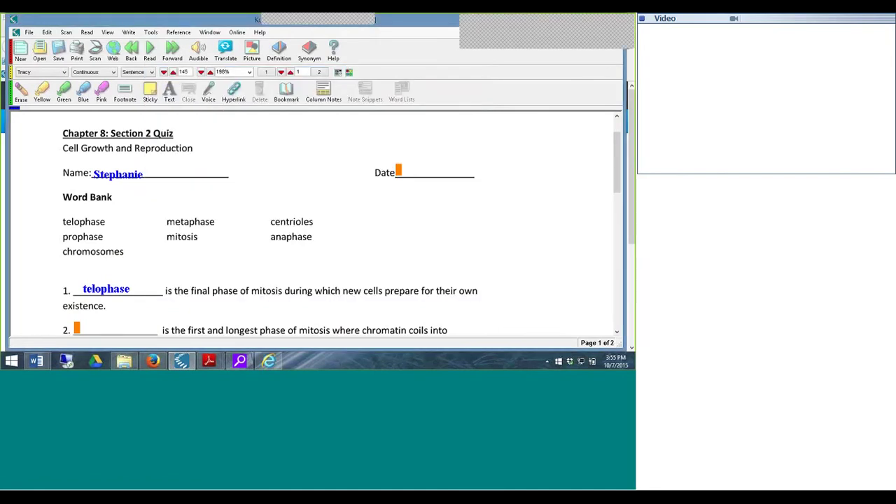
- Recreate the blanks as voice-note fields and record a voice note for the Date field
click(150, 33)
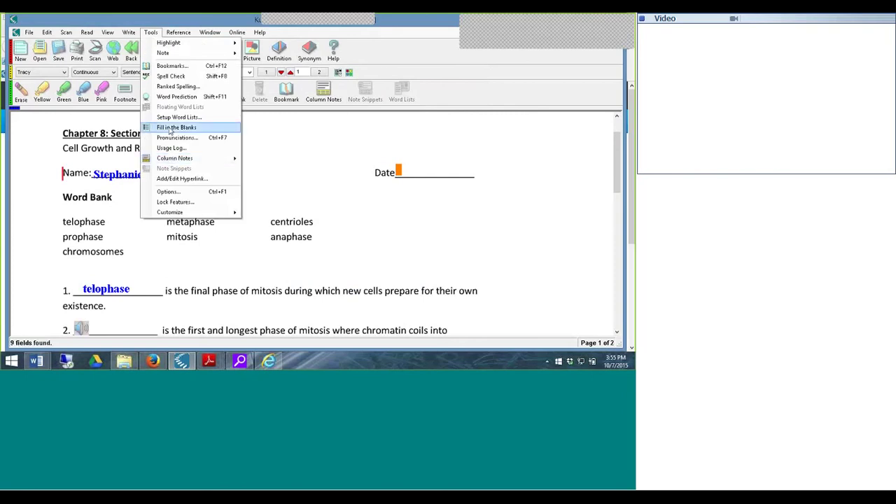
click(174, 127)
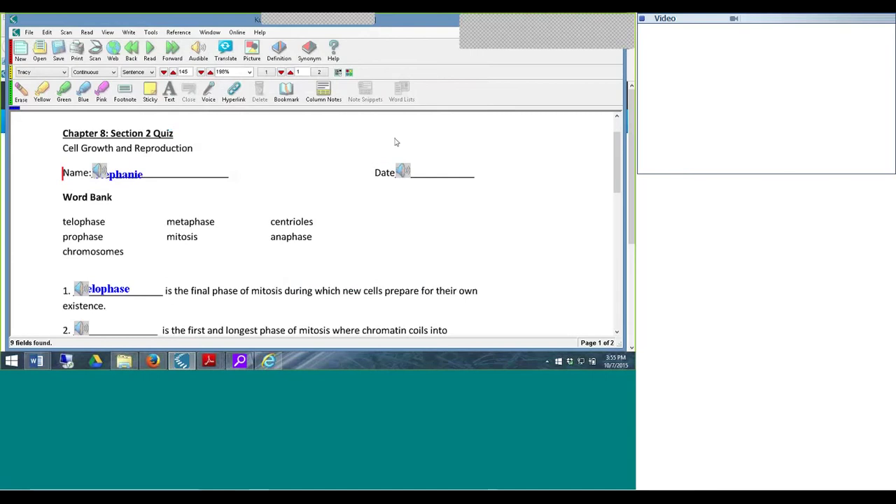
click(398, 174)
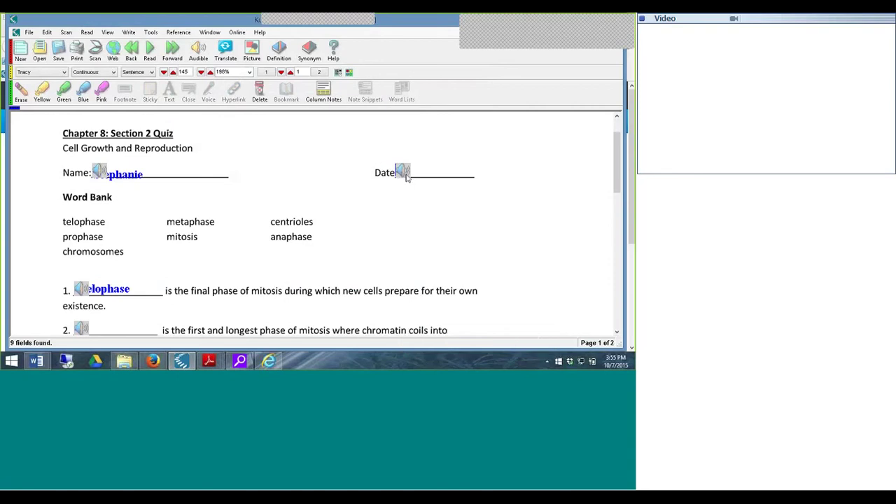
double_click(406, 176)
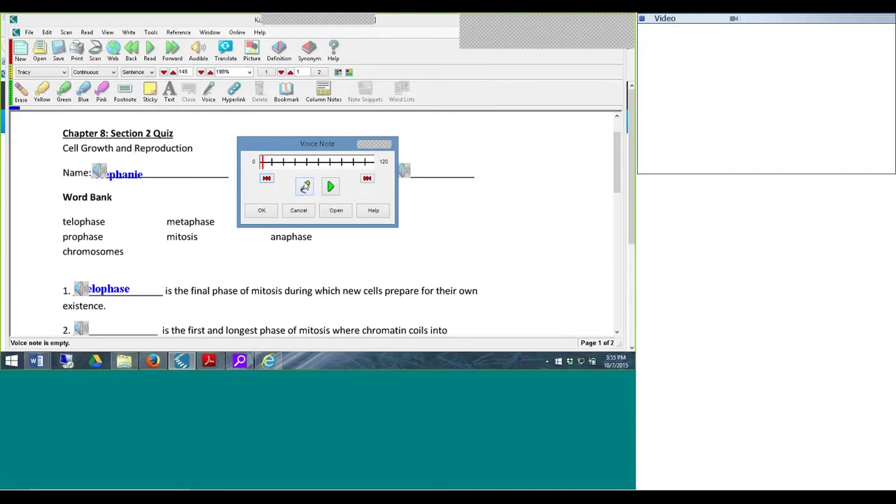
click(305, 186)
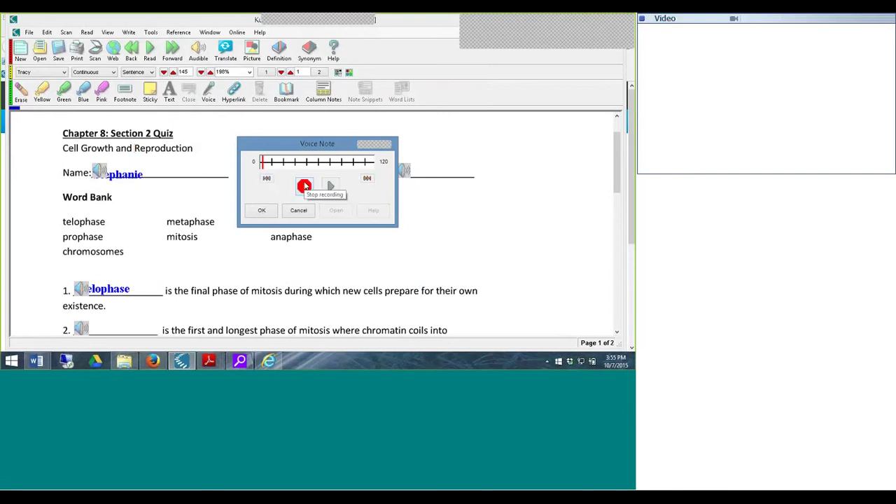
click(305, 186)
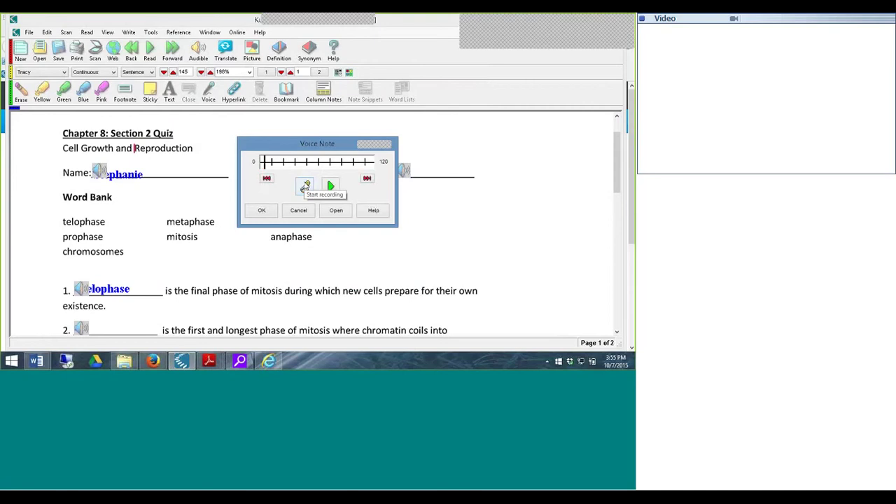
click(263, 209)
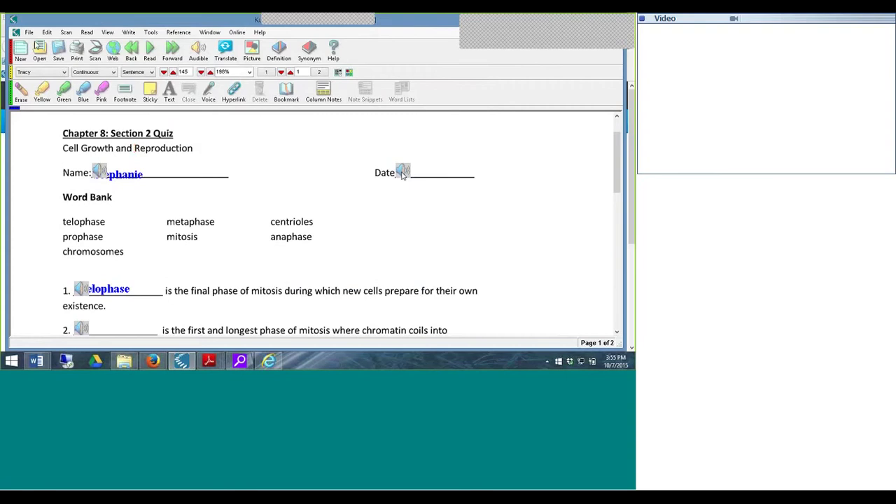
- Cancel Save to Library for the quiz and minimise Kurzweil to reveal Firefox
click(29, 32)
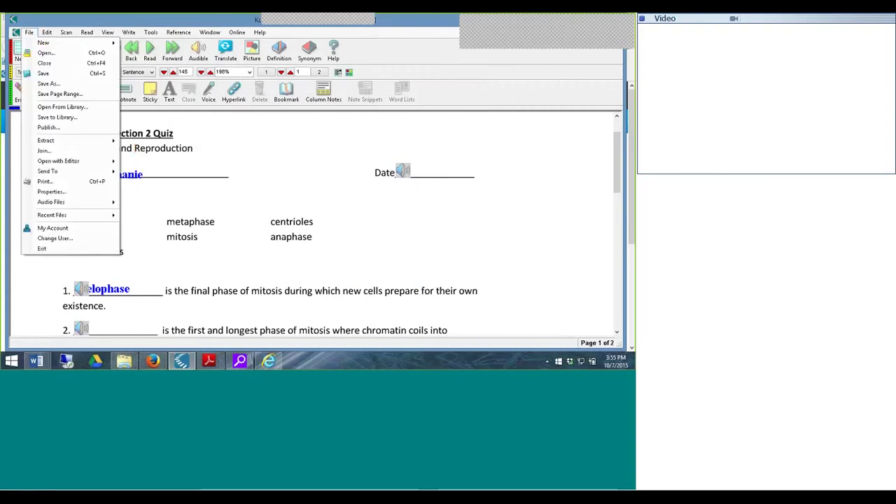
click(46, 119)
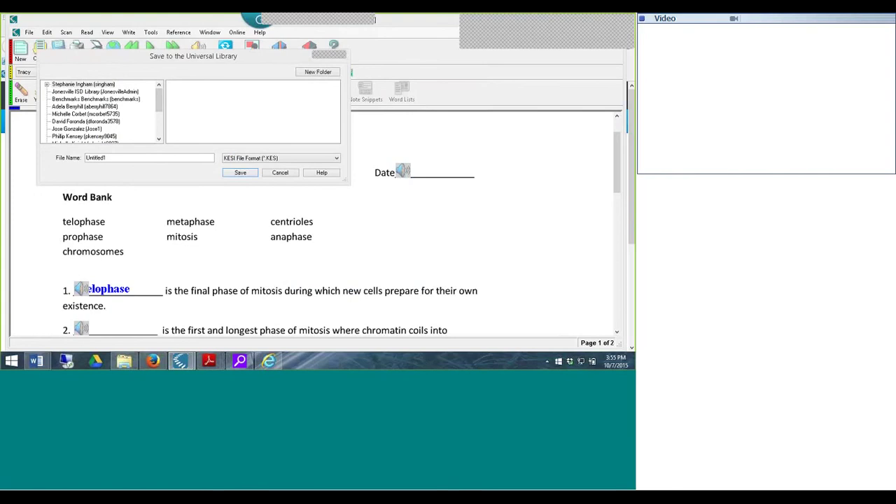
double_click(104, 84)
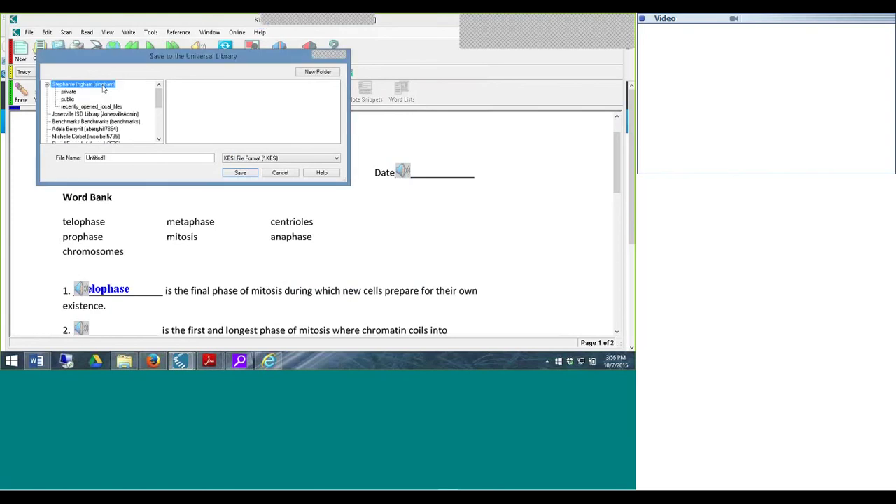
click(280, 173)
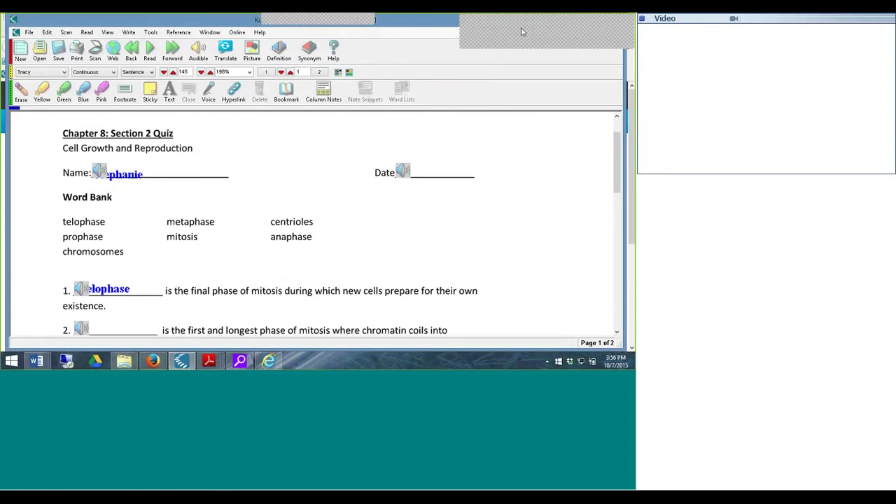
click(594, 41)
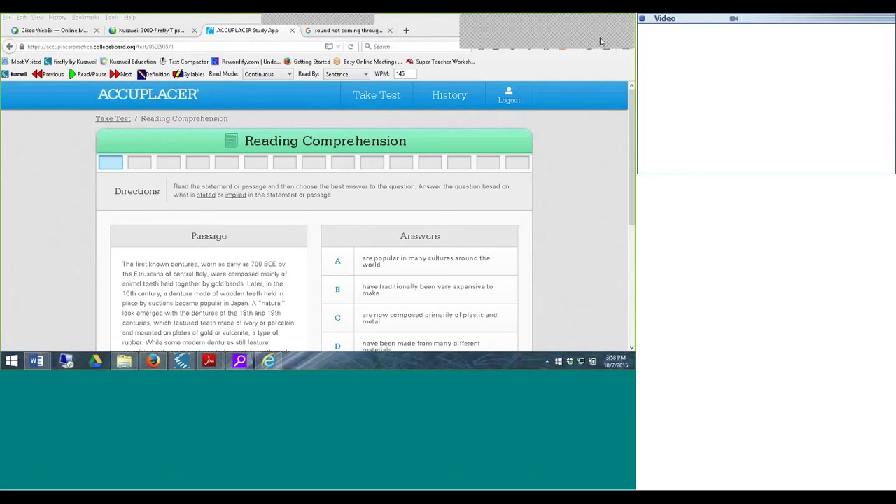
- Scroll the full dentures passage into view and set reading to start at 'The'
scroll(631, 119, down, 1)
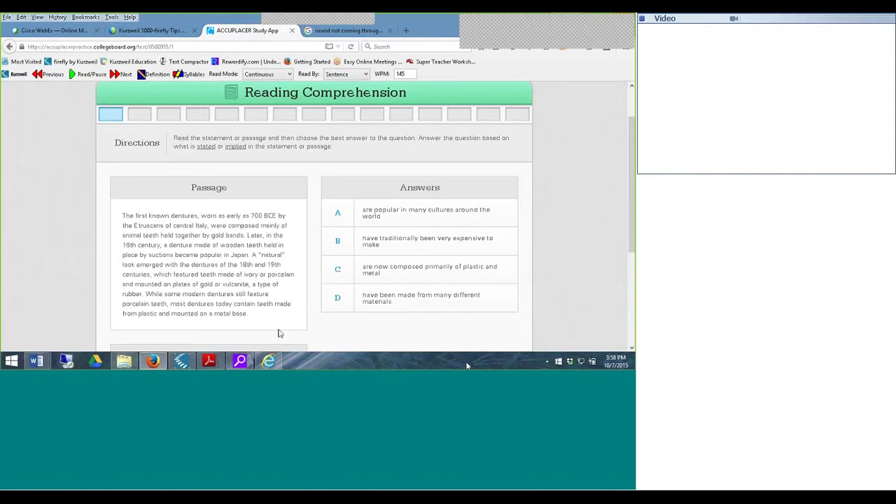
click(125, 218)
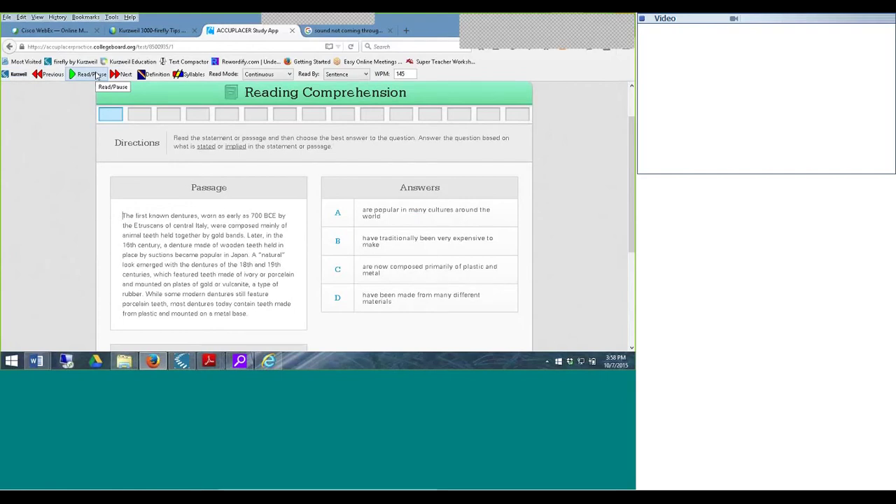
- Read the passage's first sentence aloud with firefly Read/Pause, then pause it
click(96, 75)
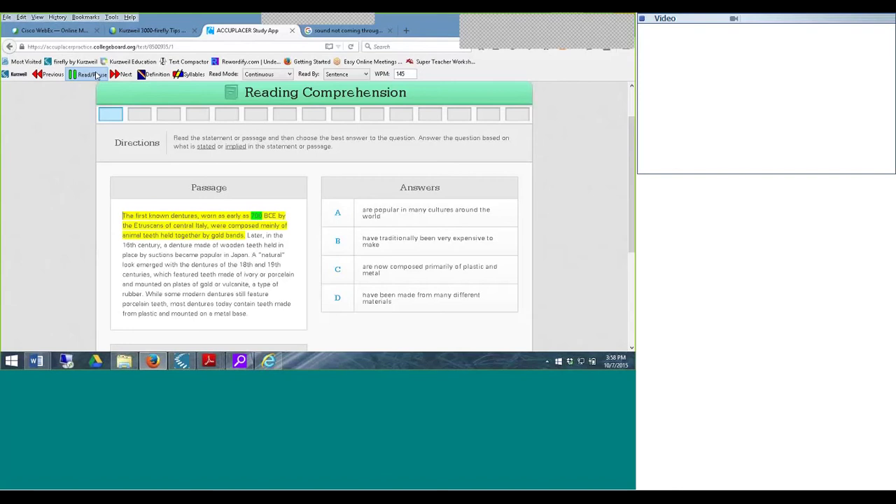
click(96, 75)
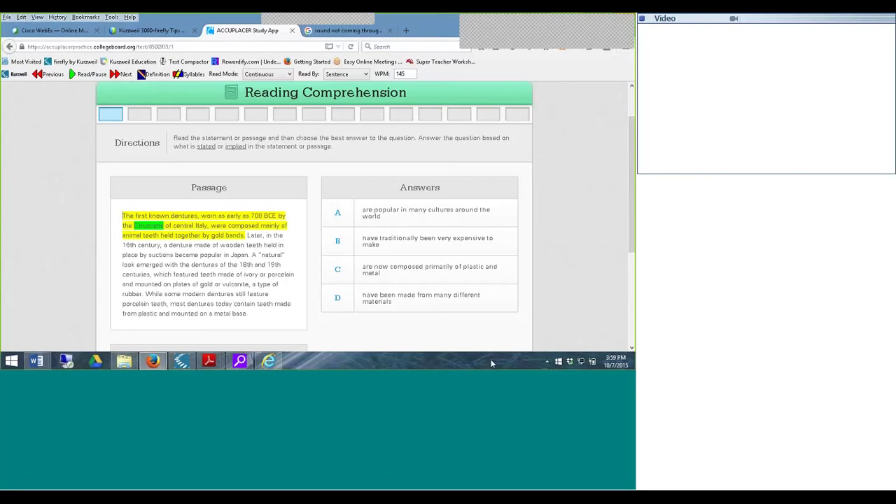
- Add the Kurzweil Taskbar toolbar to the Windows taskbar
right_click(490, 362)
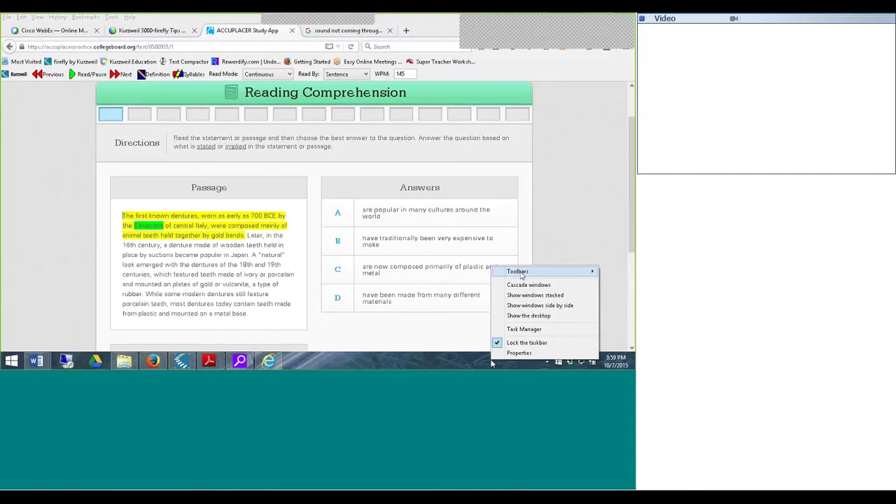
mouse_move(504, 274)
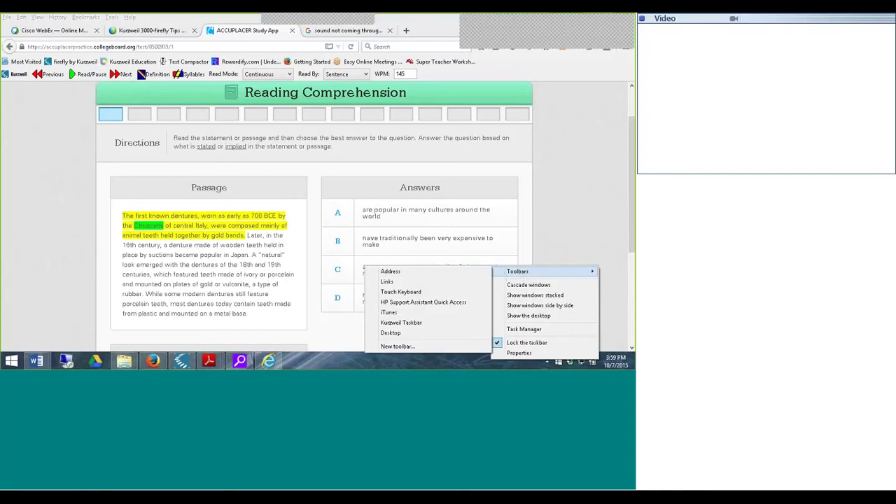
click(401, 322)
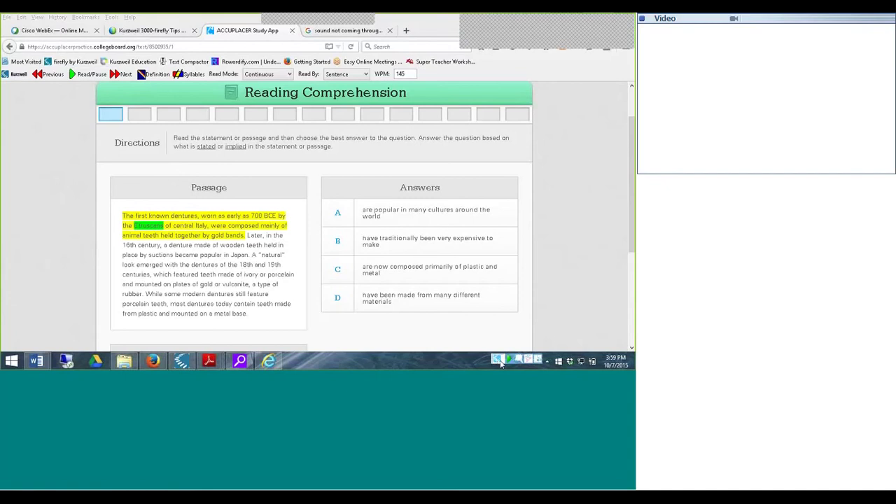
- Select the whole dentures passage and drop it on the Kurzweil read tool
click(499, 362)
click(138, 227)
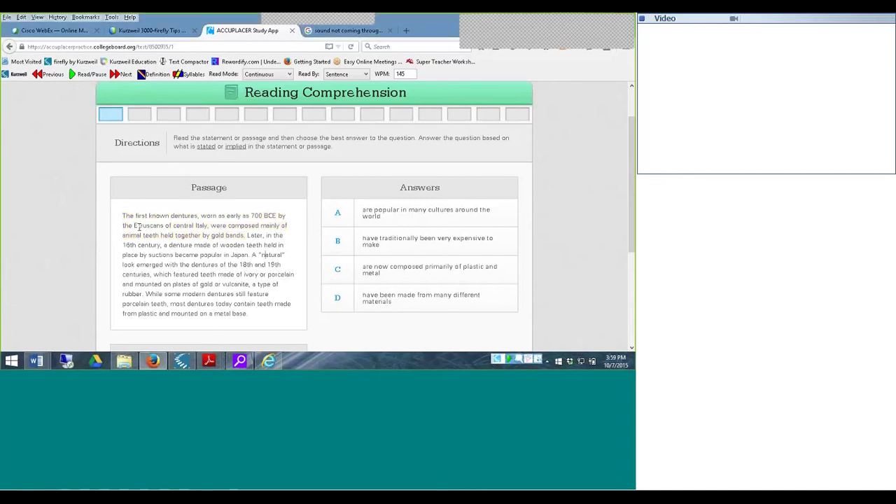
drag(123, 216, 267, 317)
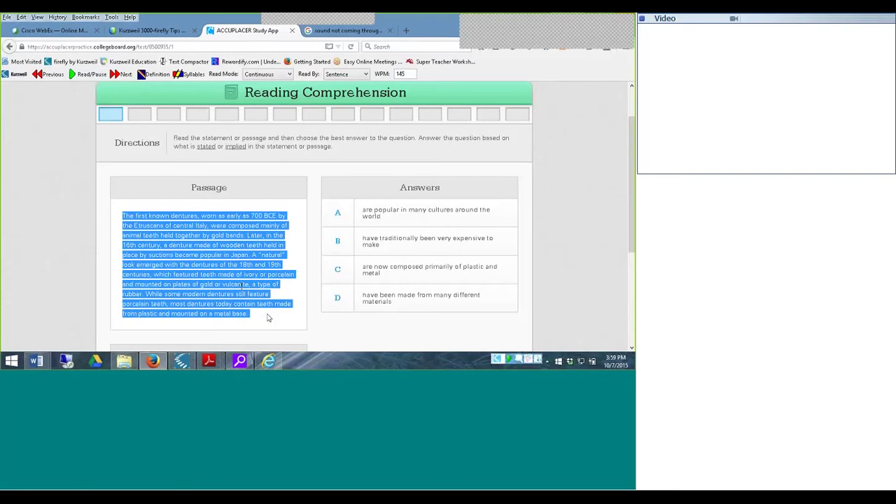
drag(266, 315, 496, 357)
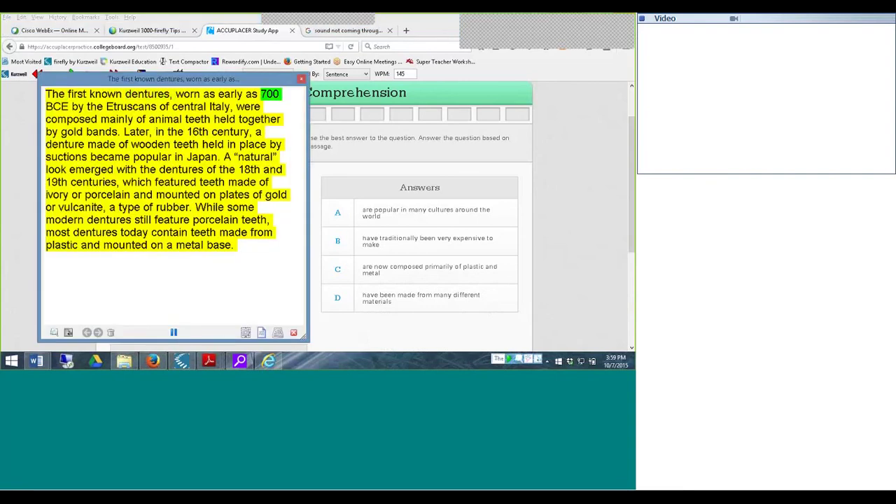
- Pause and close the reader window, then deselect the passage text
click(173, 333)
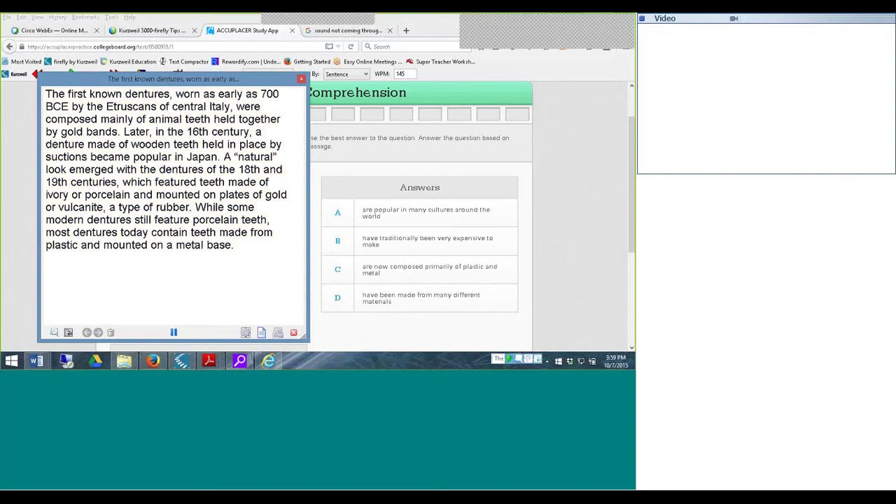
click(301, 80)
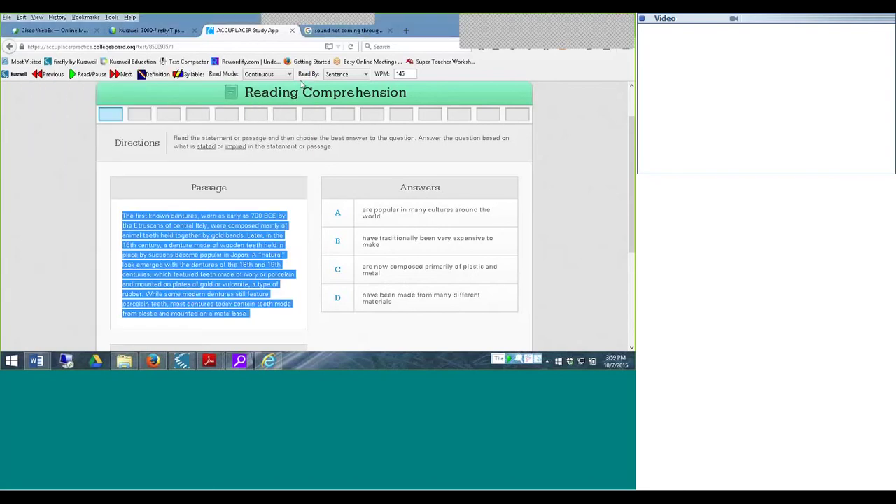
click(372, 196)
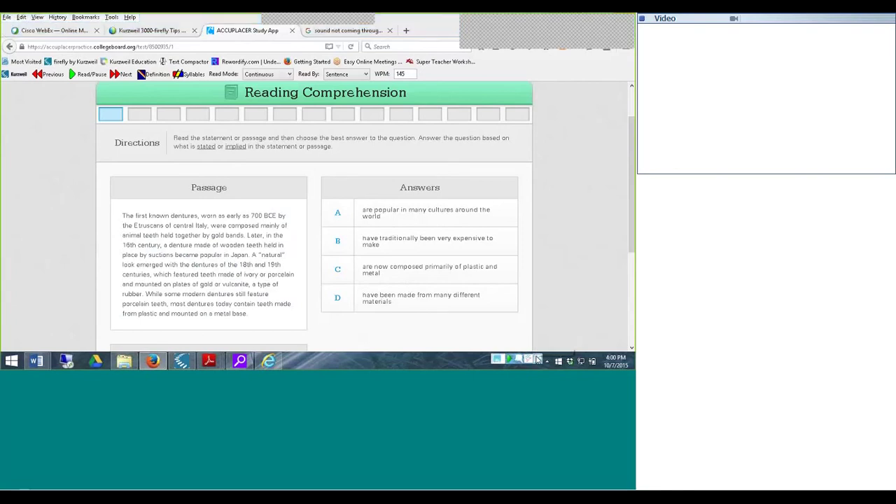
- Capture the passage area with the image-read tray tool, then pause the reading
click(538, 359)
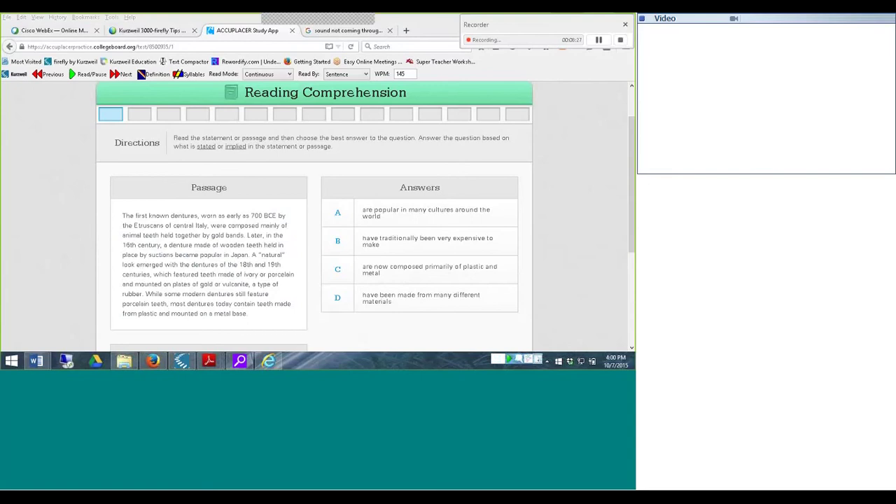
drag(119, 207, 301, 328)
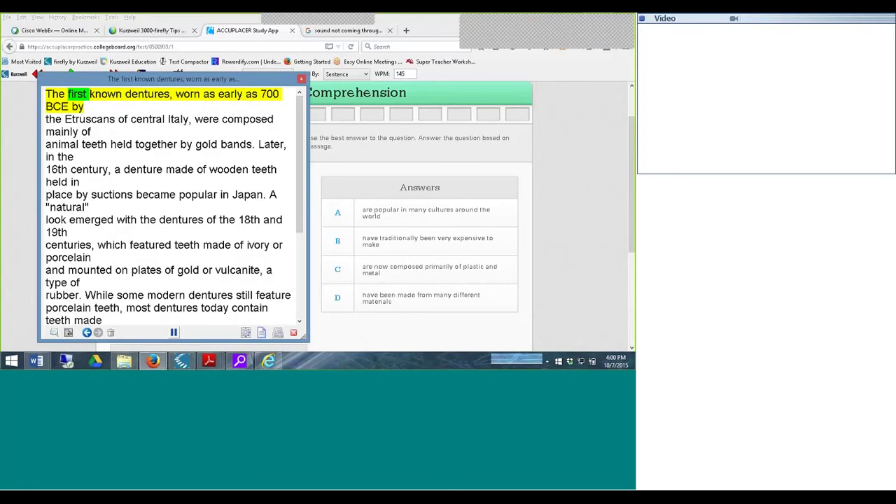
click(175, 333)
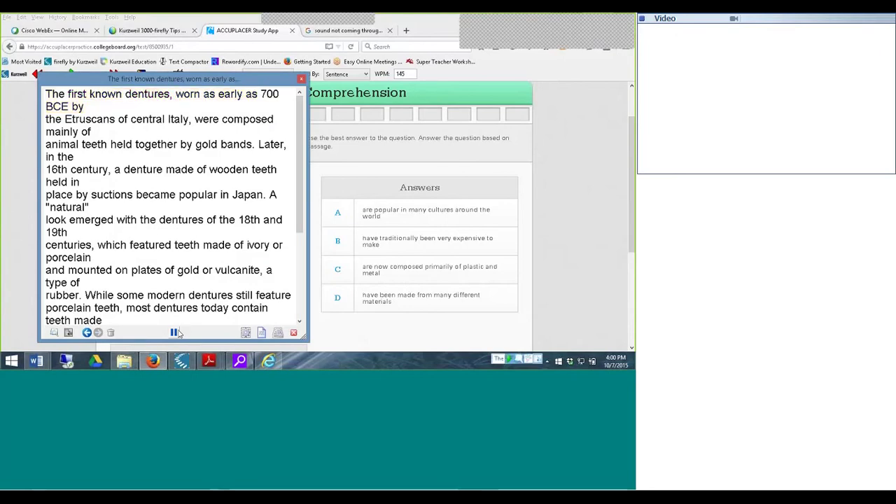
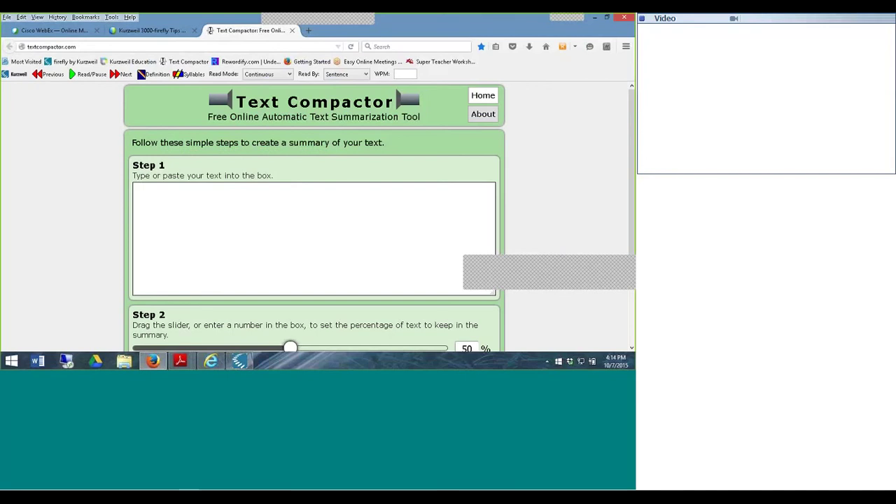
- Paste the Air Force One passage into Text Compactor and set the summary slider to 36%
right_click(154, 191)
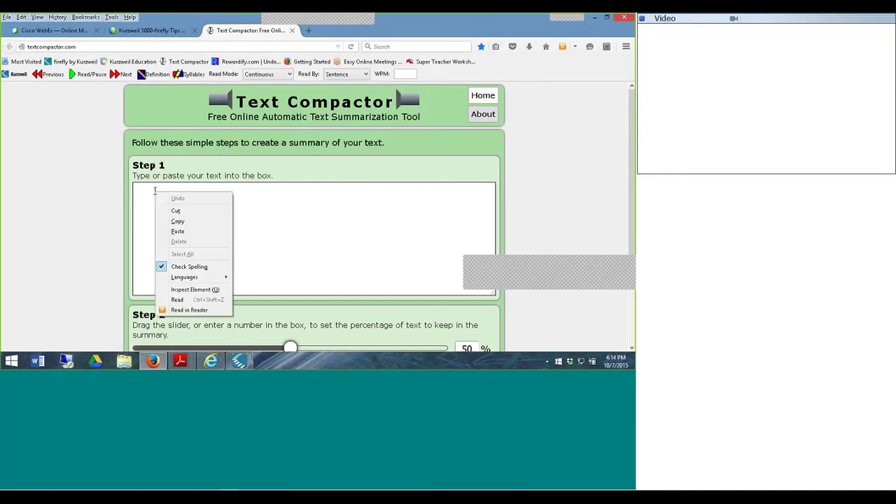
click(177, 231)
scroll(181, 229, down, 2)
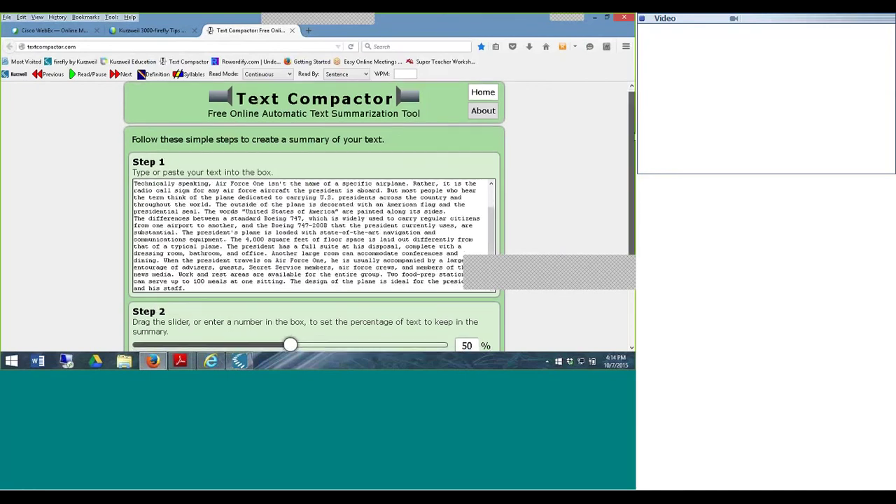
scroll(266, 254, down, 2)
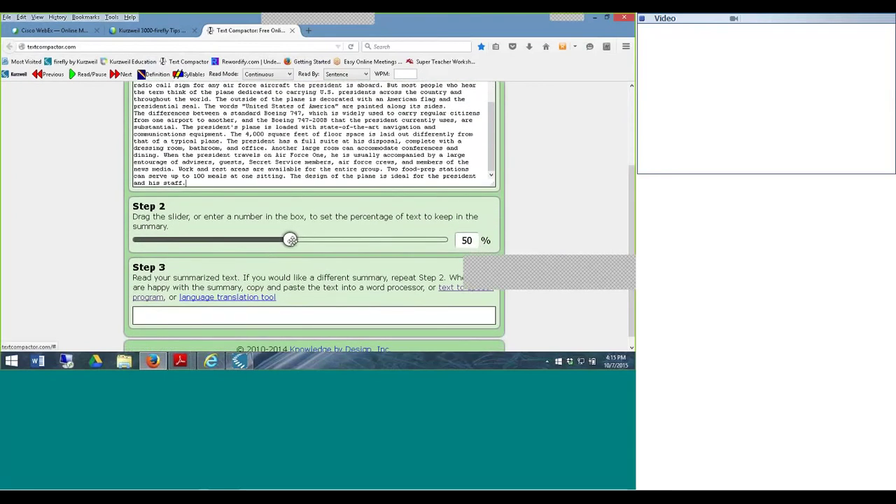
drag(291, 240, 252, 240)
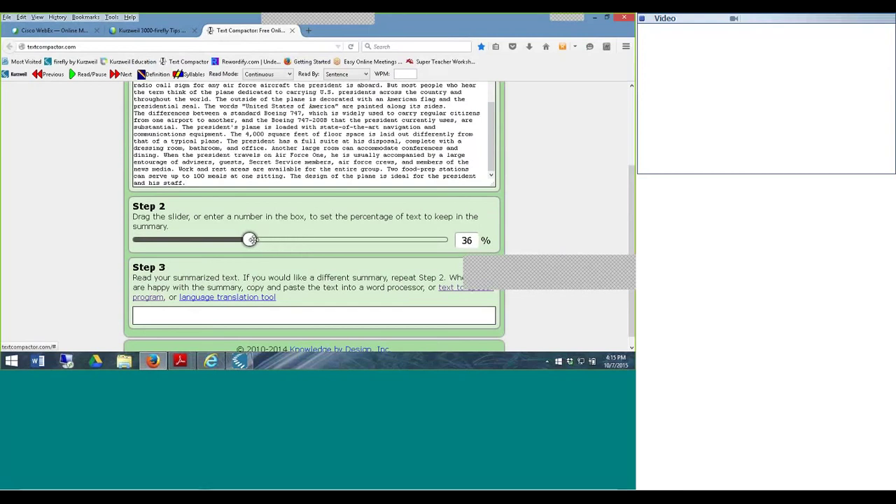
drag(632, 243, 632, 282)
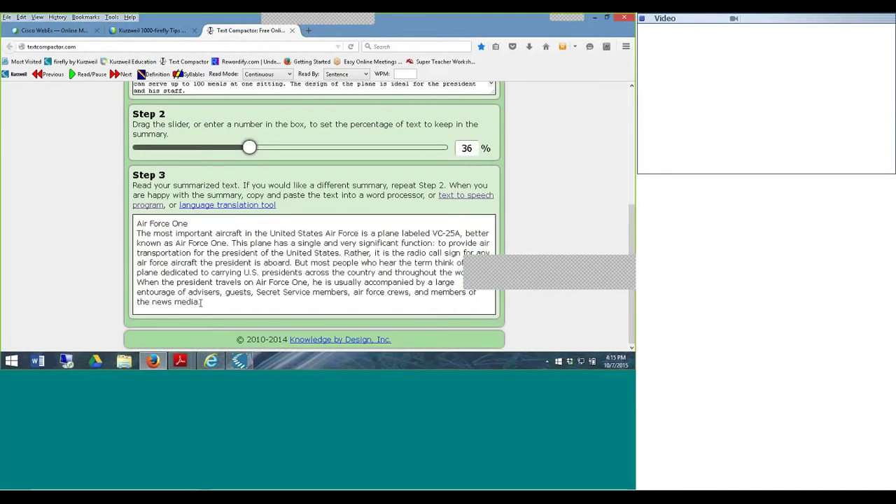
- Copy the entire 36% summary and return to the Kurzweil 3000 document
click(203, 305)
key(ctrl+a)
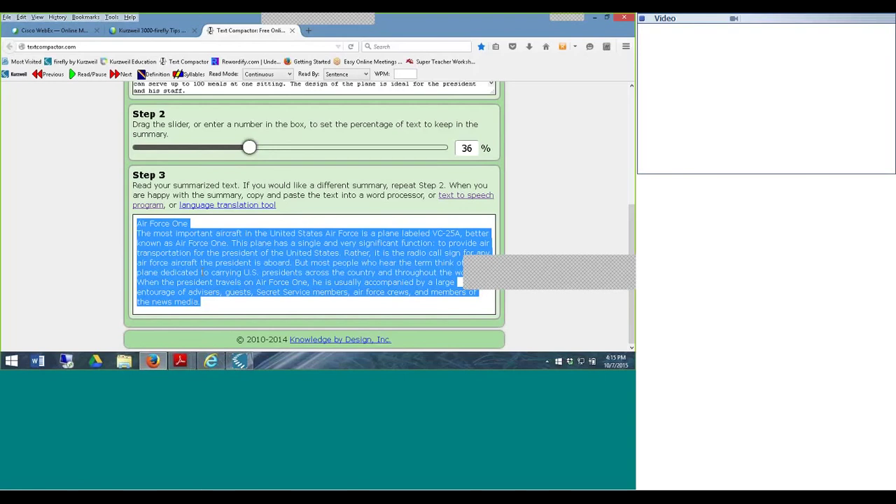
right_click(203, 273)
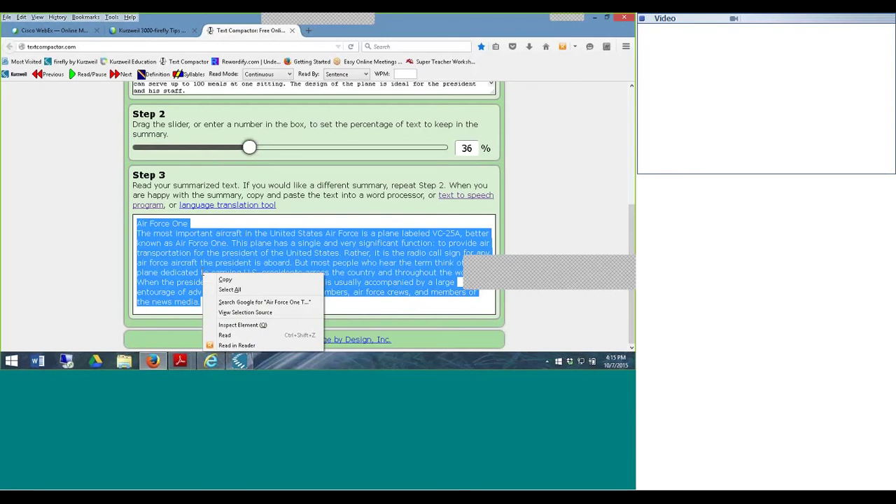
click(236, 281)
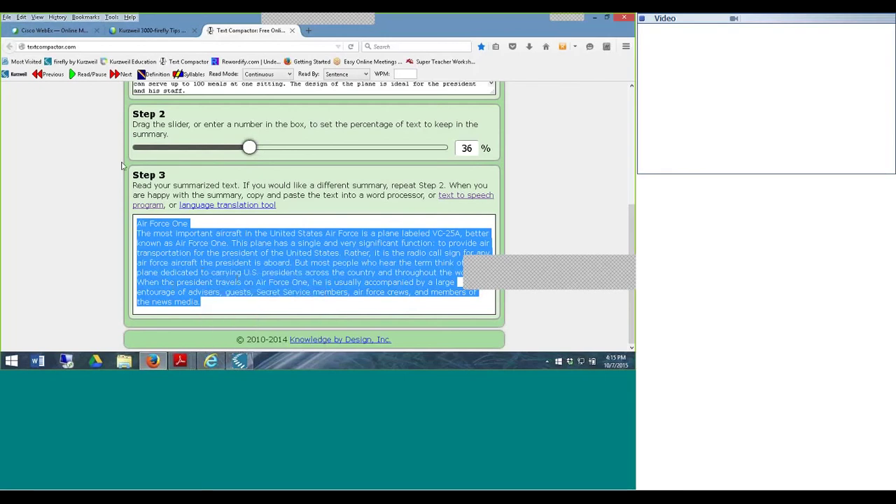
click(240, 361)
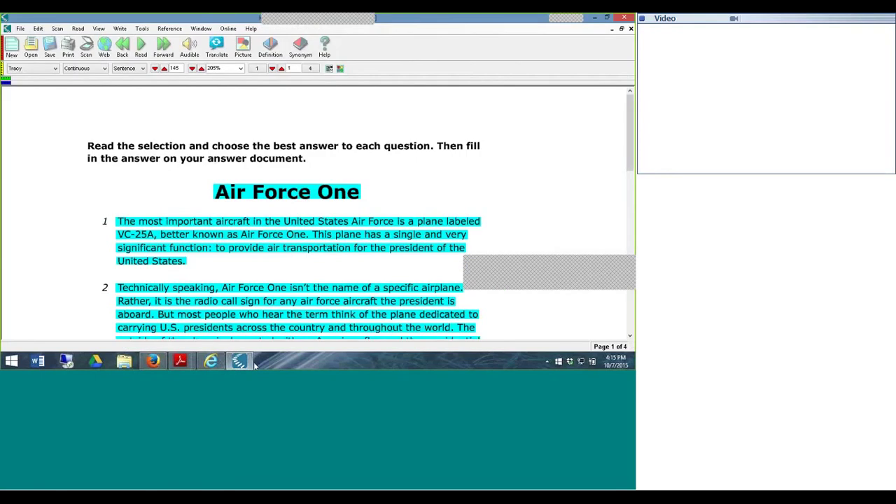
- Bring the Kurzweil document forward and apply the 10 Test Preparation toolbar set
click(245, 362)
click(243, 362)
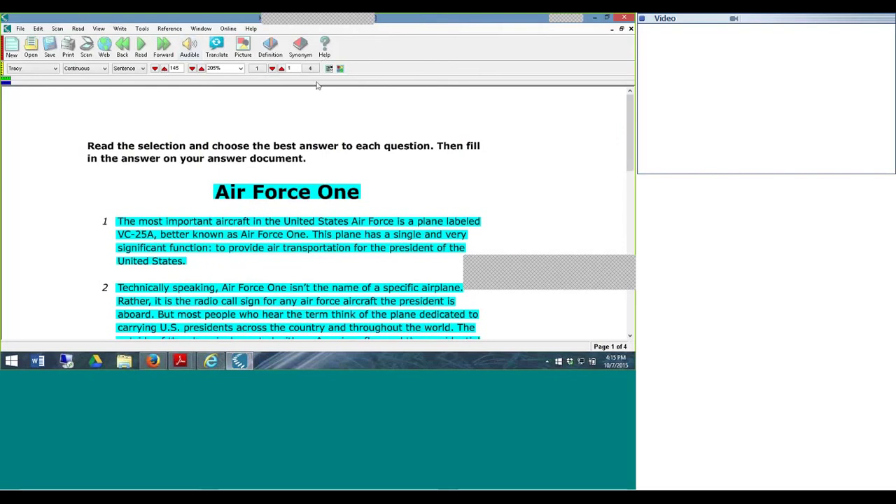
right_click(421, 59)
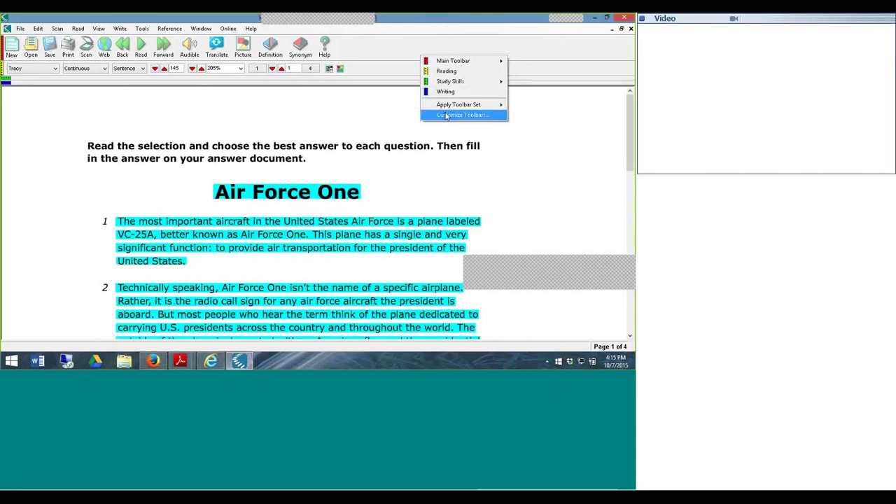
mouse_move(448, 105)
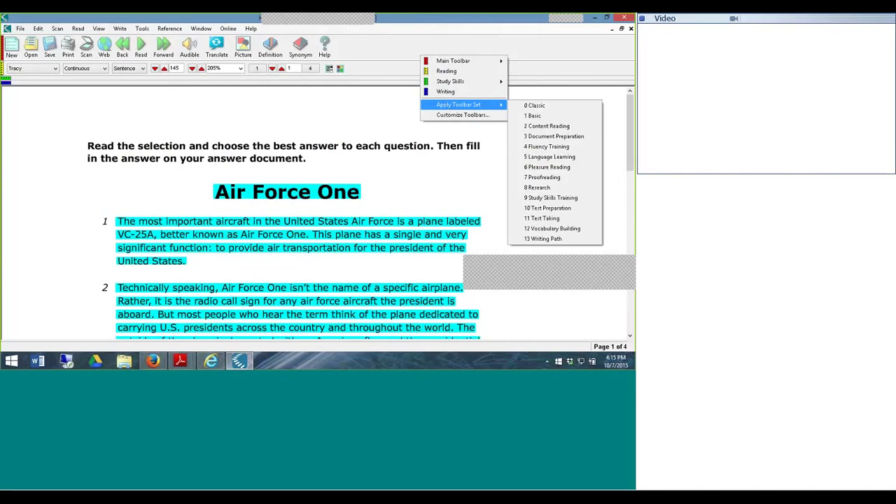
click(560, 208)
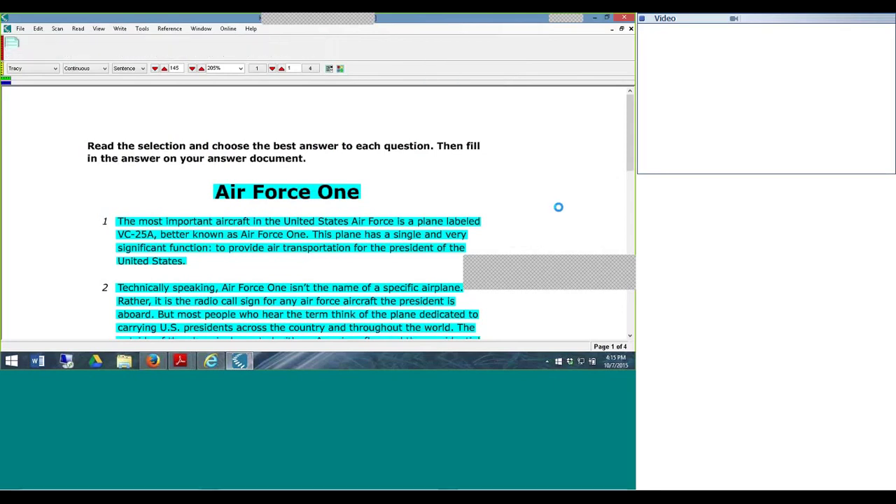
- Restore the standard toolbar set and open Customize Toolbars
right_click(406, 60)
mouse_move(421, 108)
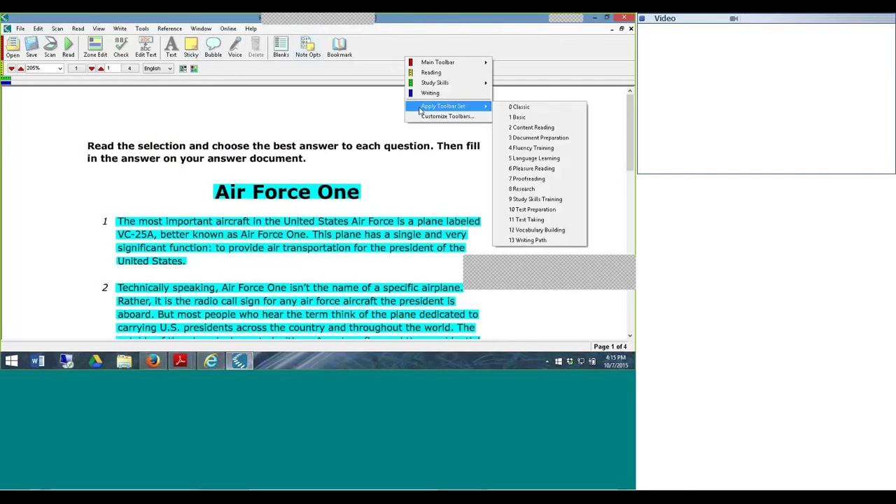
click(520, 107)
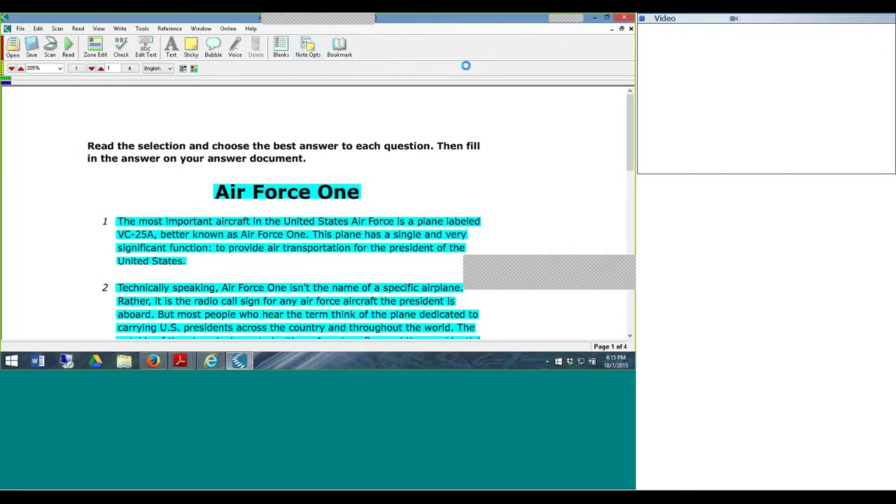
right_click(433, 51)
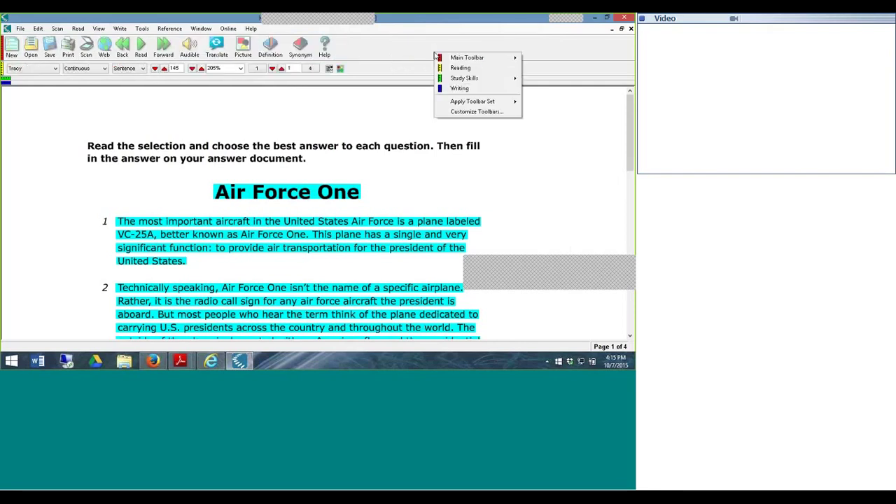
click(478, 114)
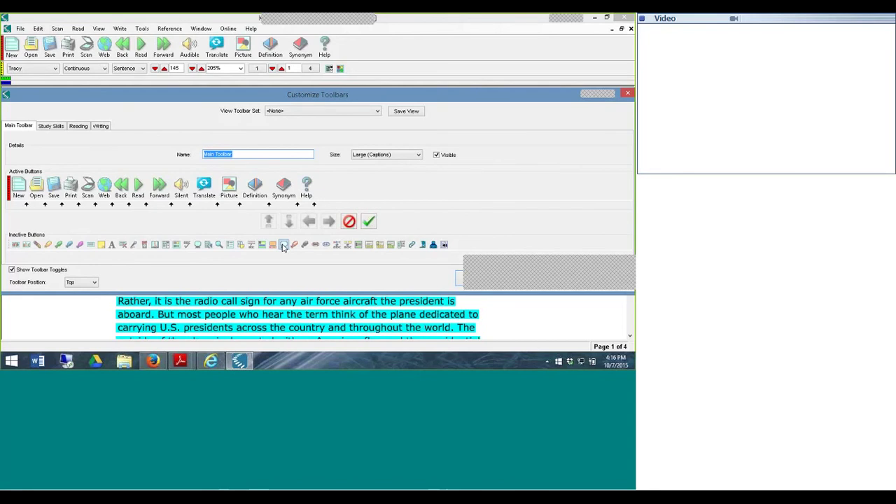
- Move the Bubble button from Inactive Buttons onto the Main Toolbar, apply, and place the cursor before the title
double_click(283, 244)
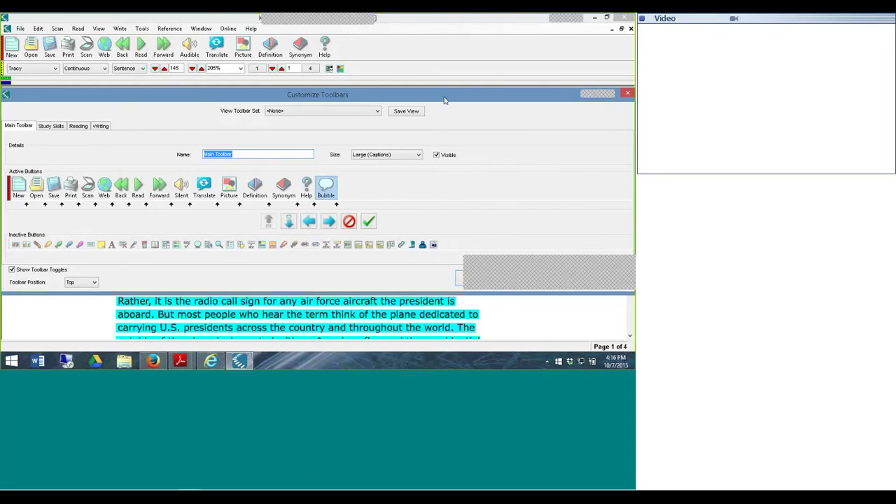
drag(444, 100, 442, 50)
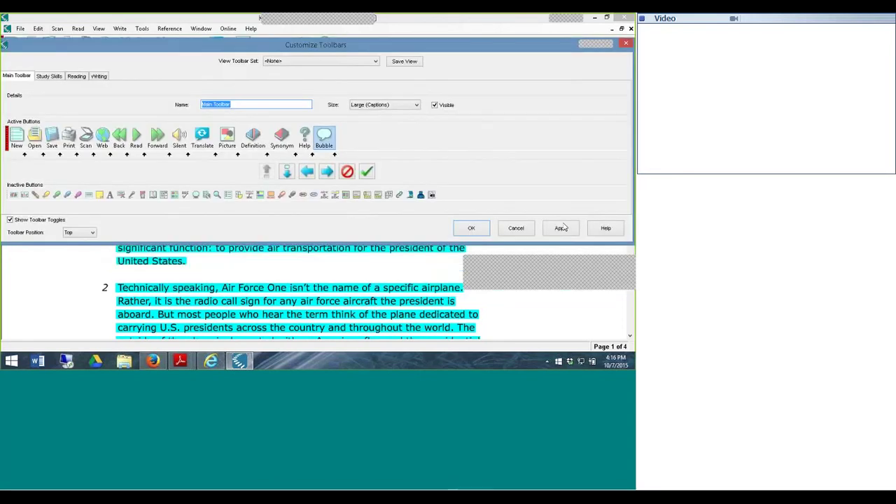
click(561, 228)
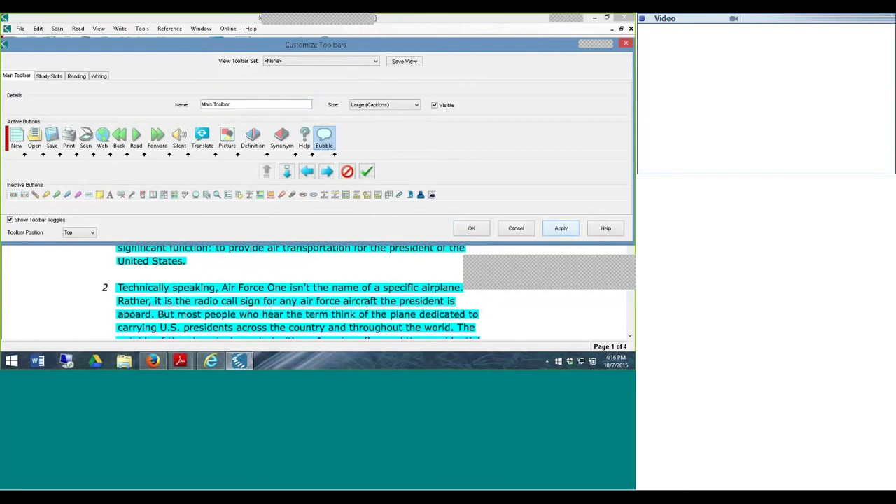
key(Return)
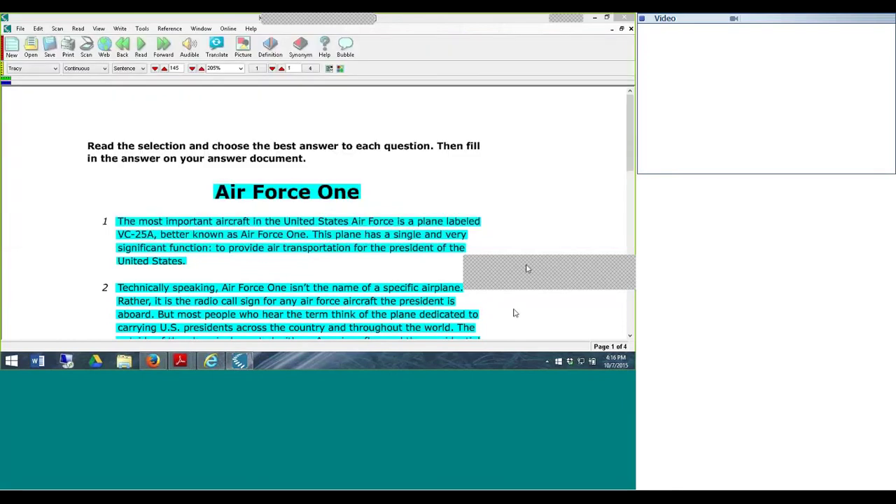
click(214, 199)
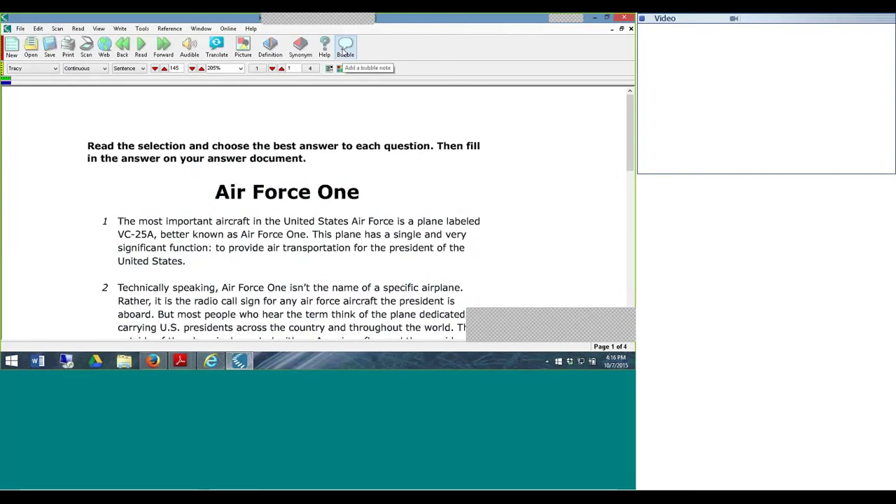
- Create a bubble note titled 'Summary' containing the pasted Air Force One summary
click(345, 51)
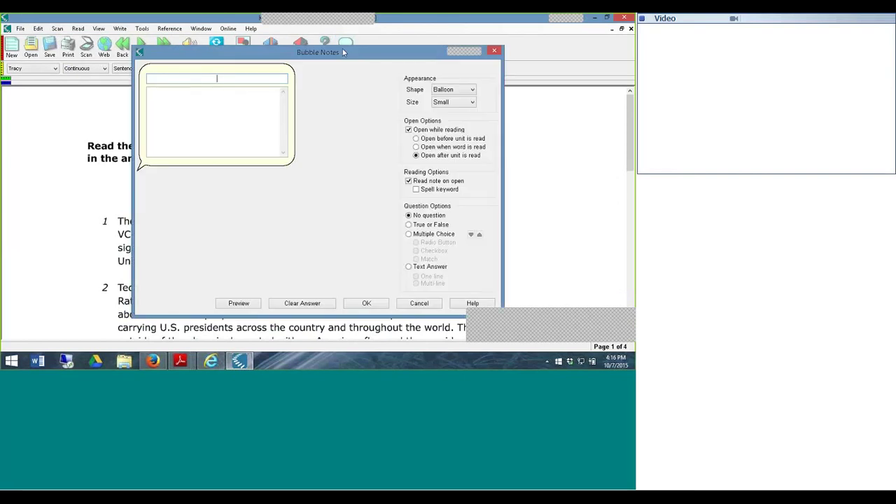
text(Su)
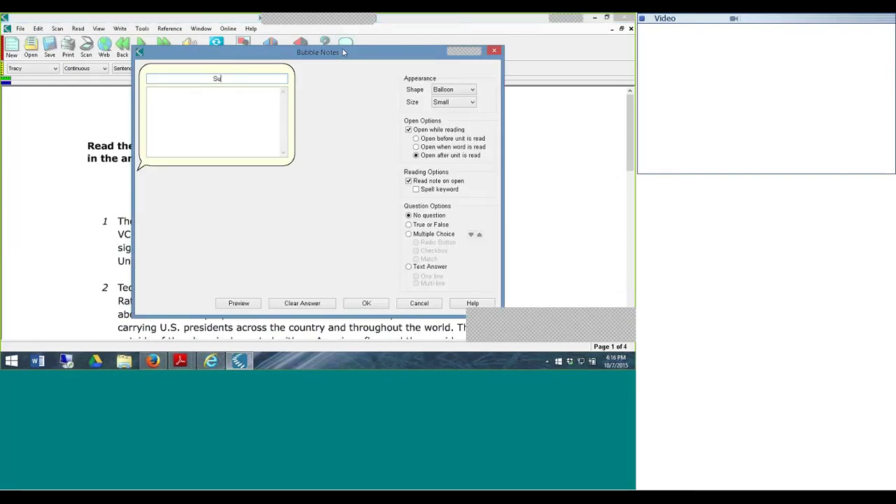
text(mmary)
click(263, 94)
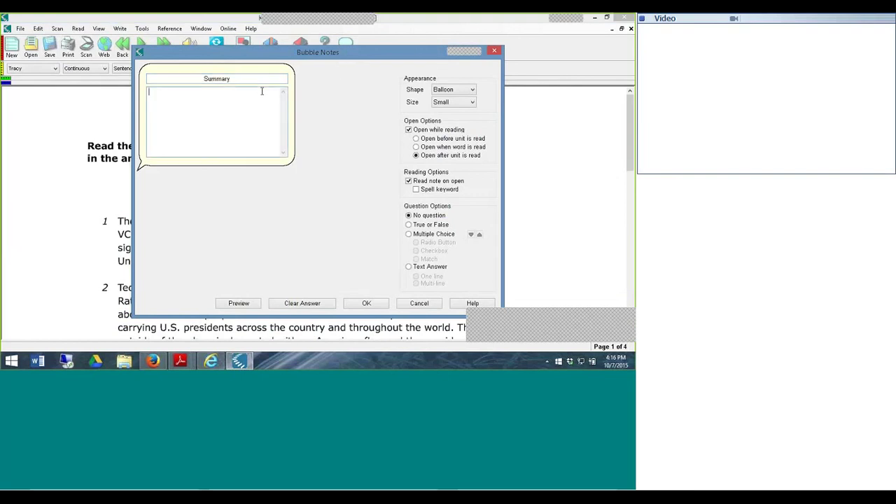
right_click(263, 95)
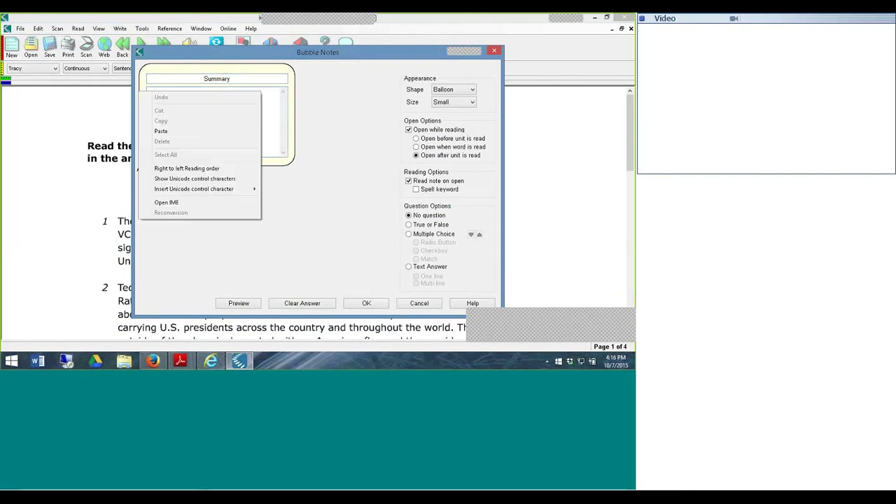
click(253, 131)
key(ctrl+Home)
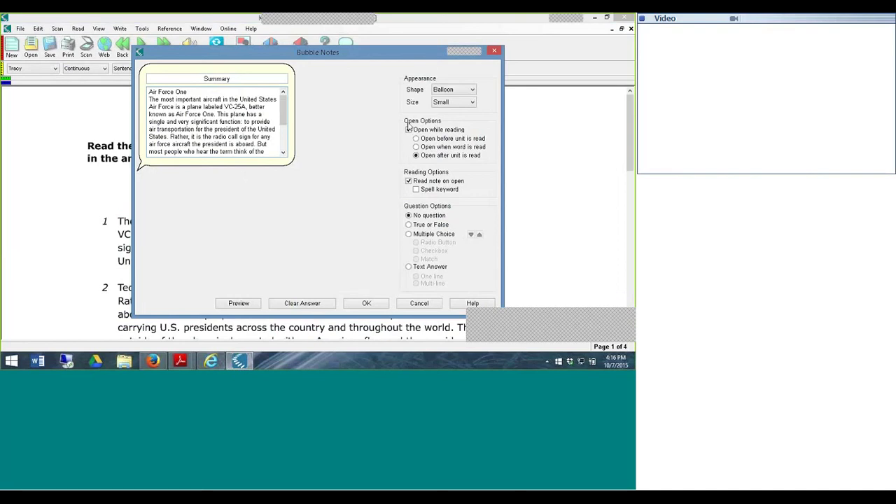
- Turn off 'Open while reading' and 'Read note on open', then save the note
click(408, 128)
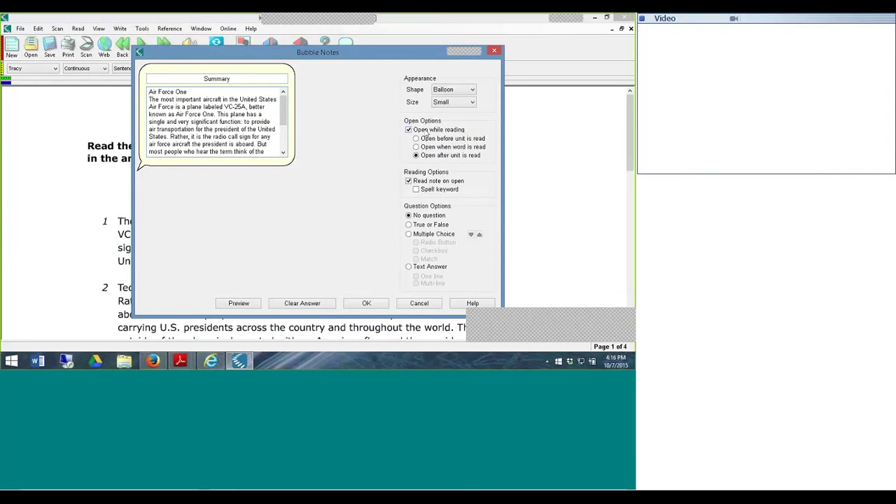
click(410, 130)
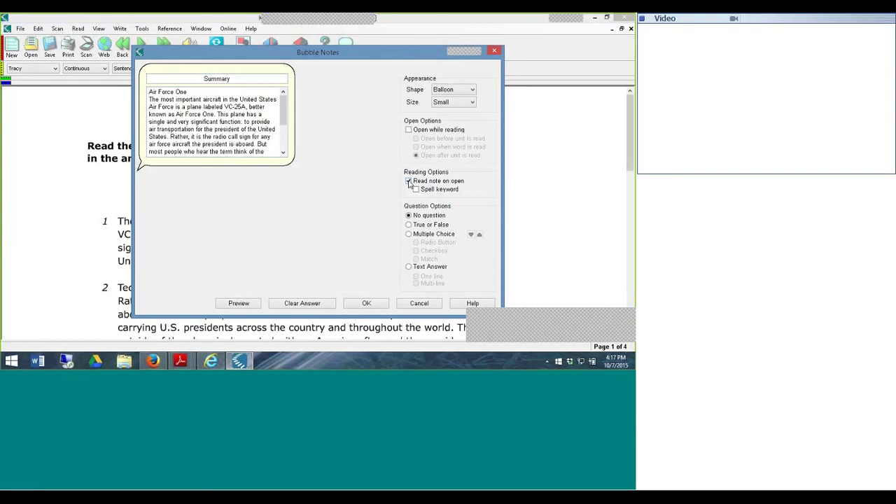
click(409, 181)
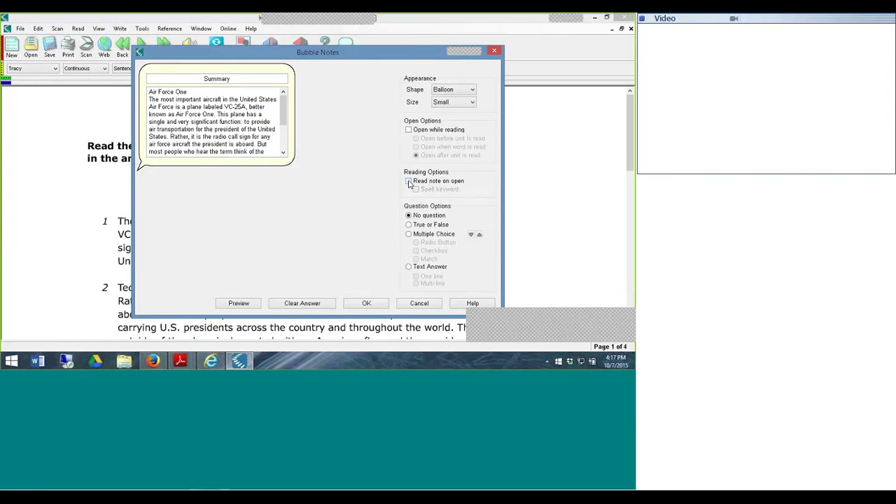
click(366, 303)
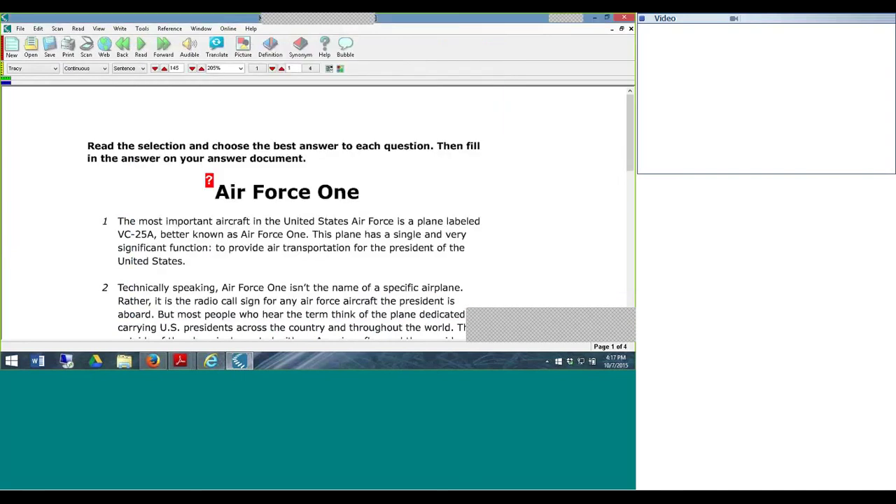
- Read through the Summary bubble note beside the title, close it, and open the File menu
click(209, 183)
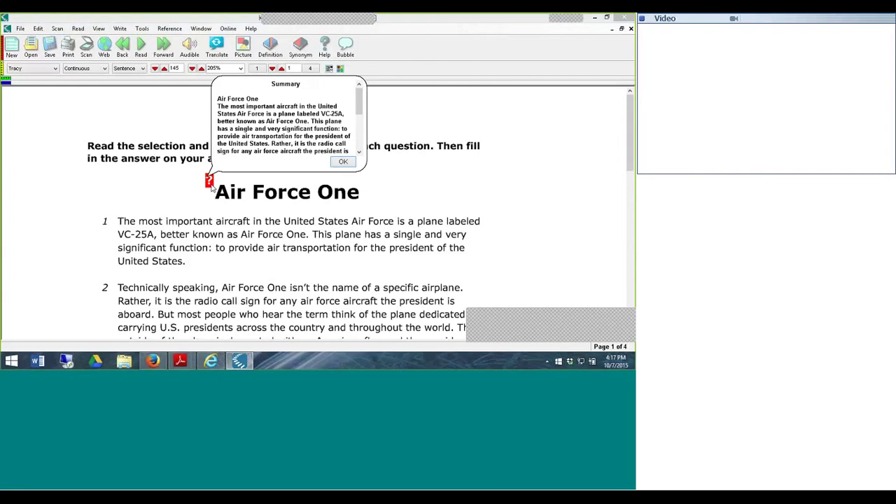
drag(359, 102, 359, 125)
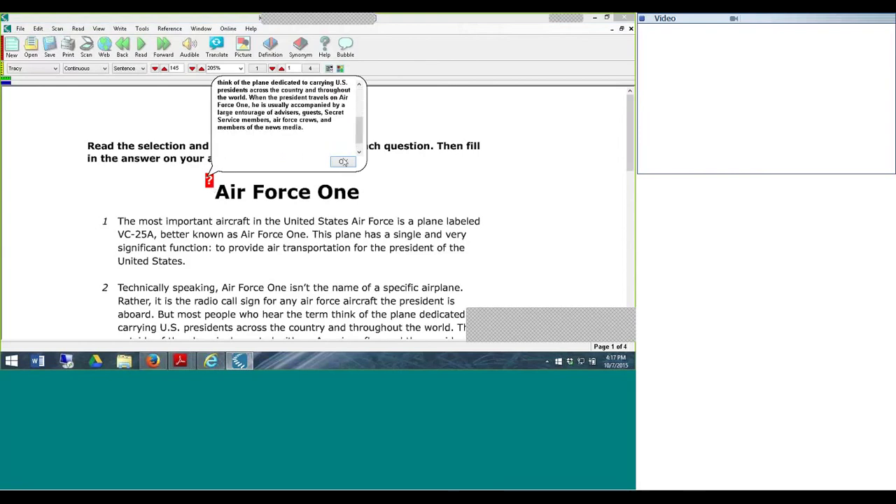
click(343, 162)
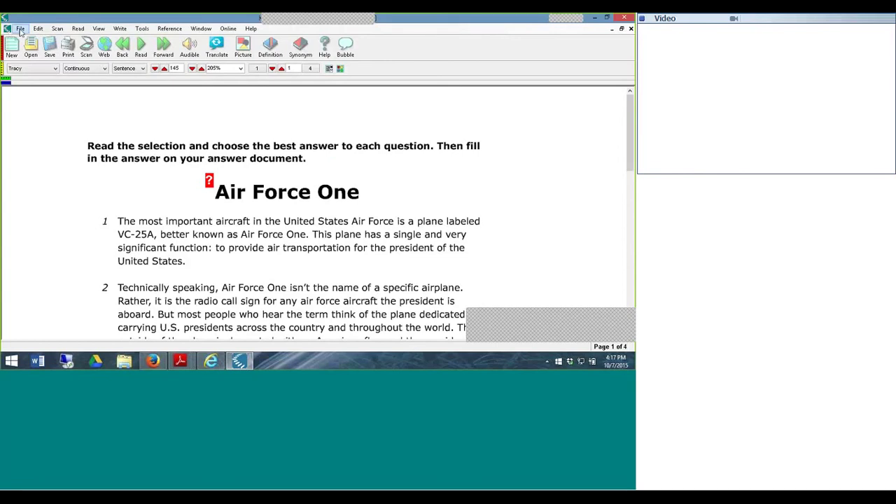
click(21, 29)
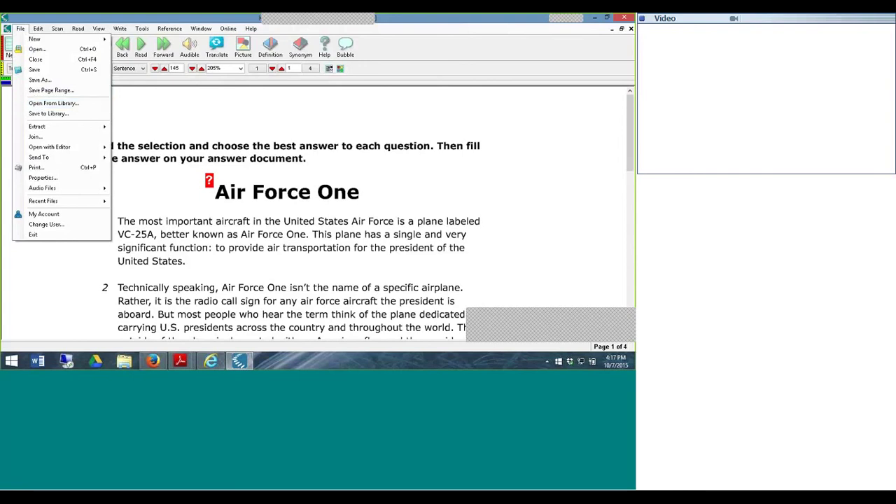
- Open sample_staar_bubble_notes.kes from private > benchmarks in the Universal Library, dismissing the toolbar notice
click(32, 105)
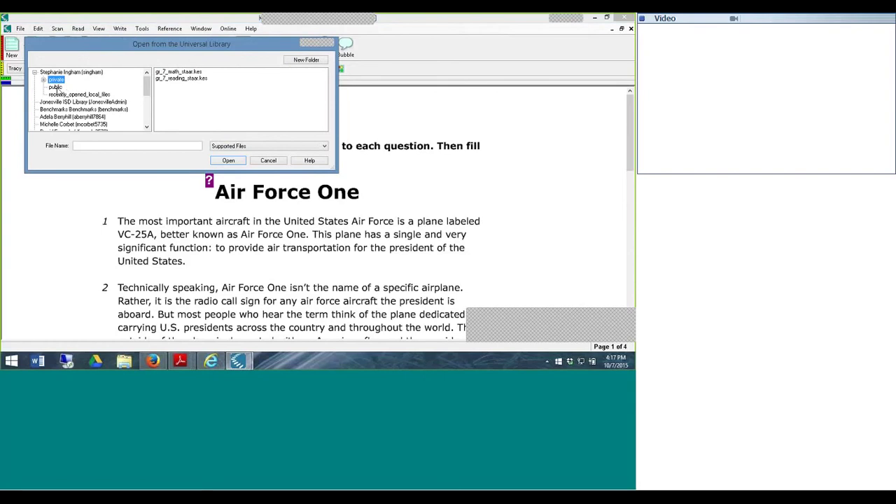
click(56, 88)
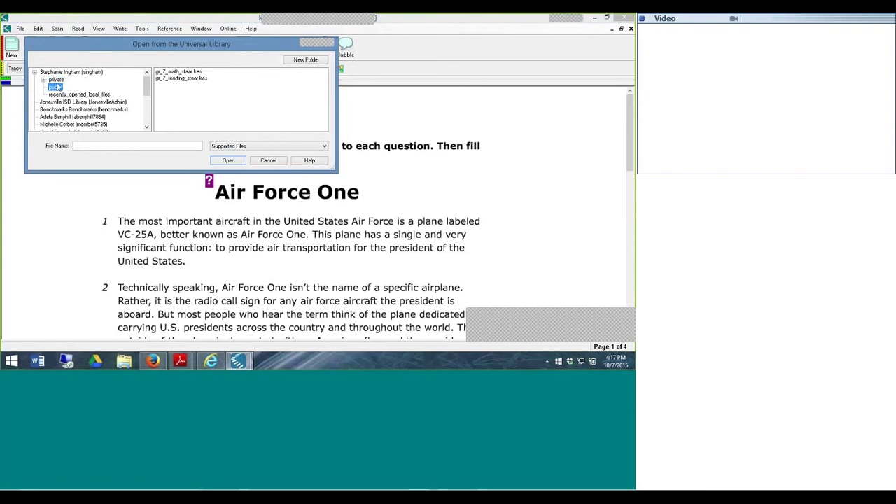
double_click(56, 81)
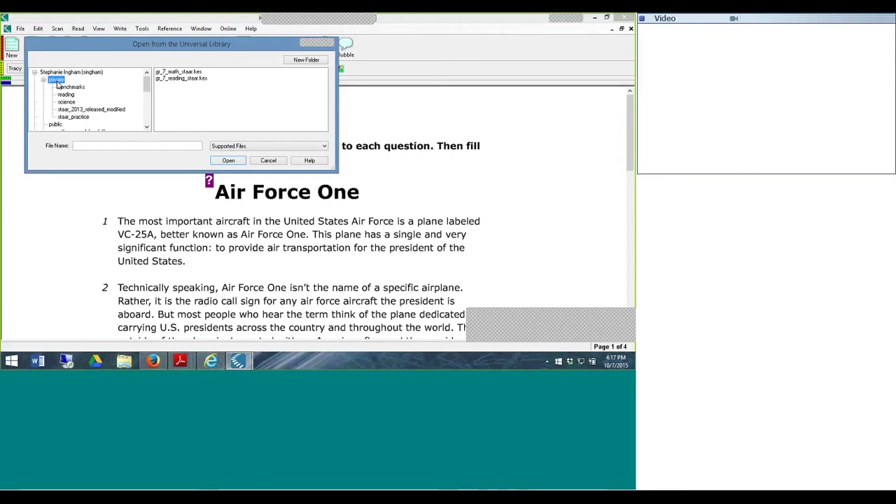
click(66, 95)
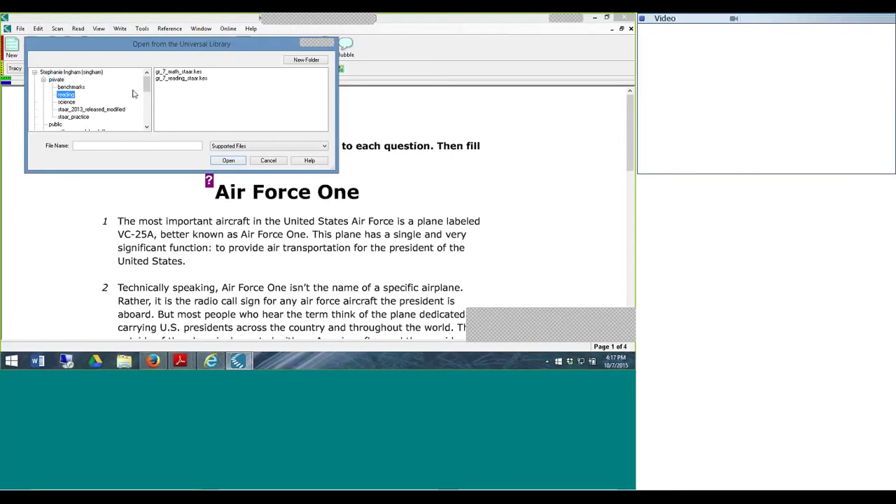
click(70, 87)
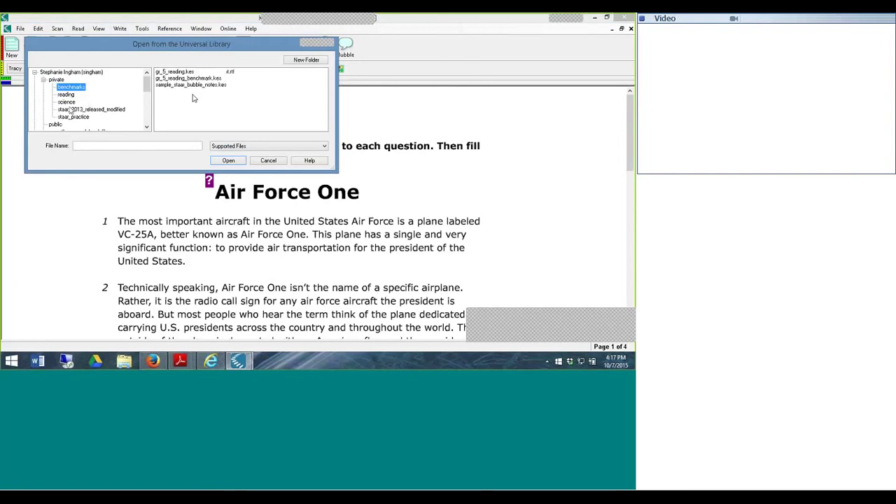
click(185, 85)
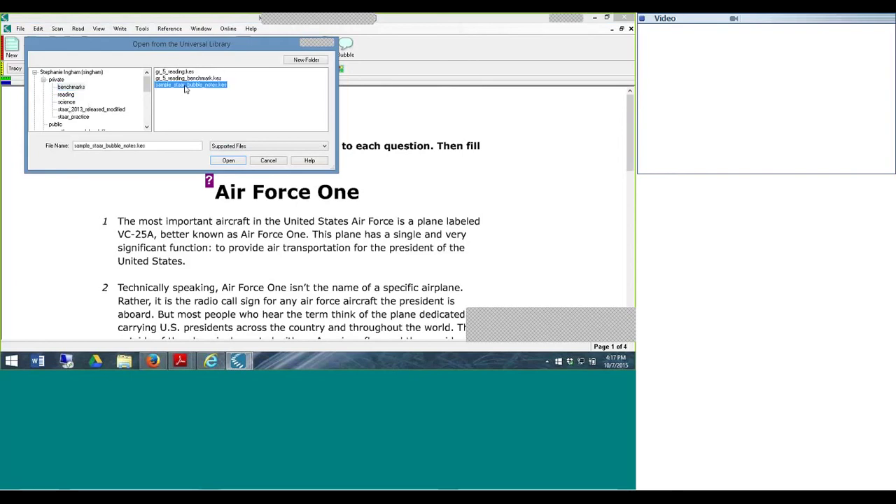
click(226, 162)
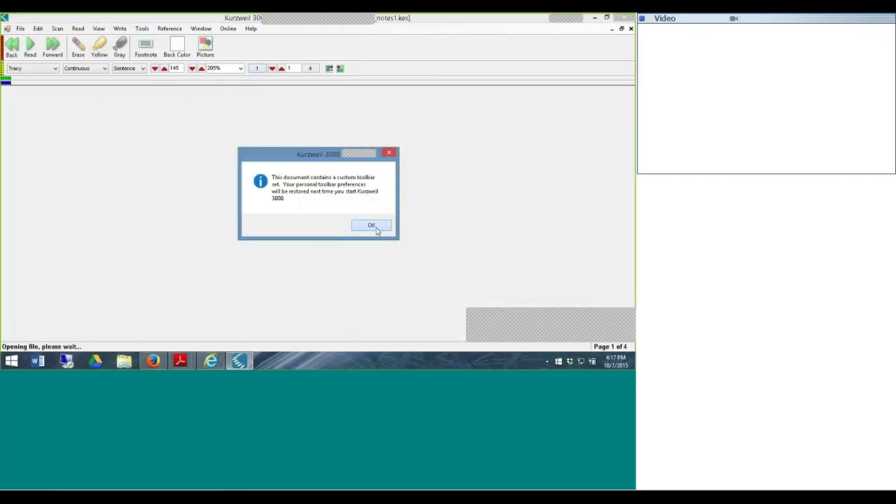
click(372, 225)
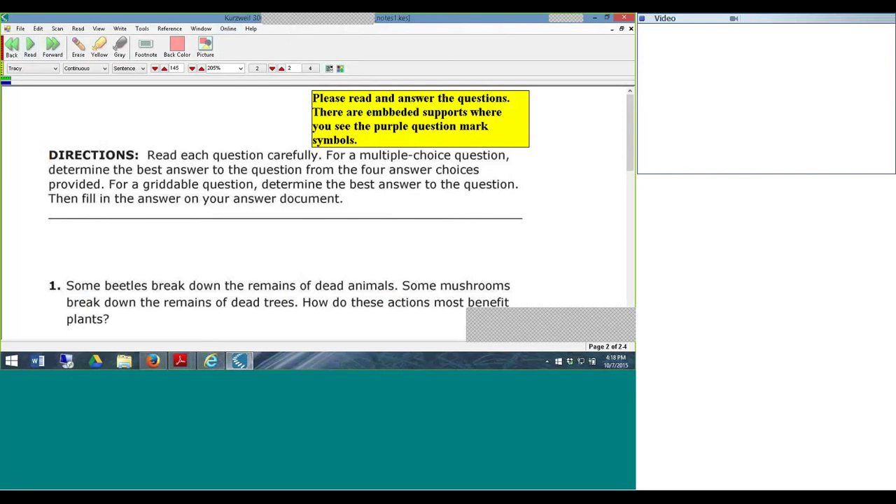
drag(629, 102, 631, 148)
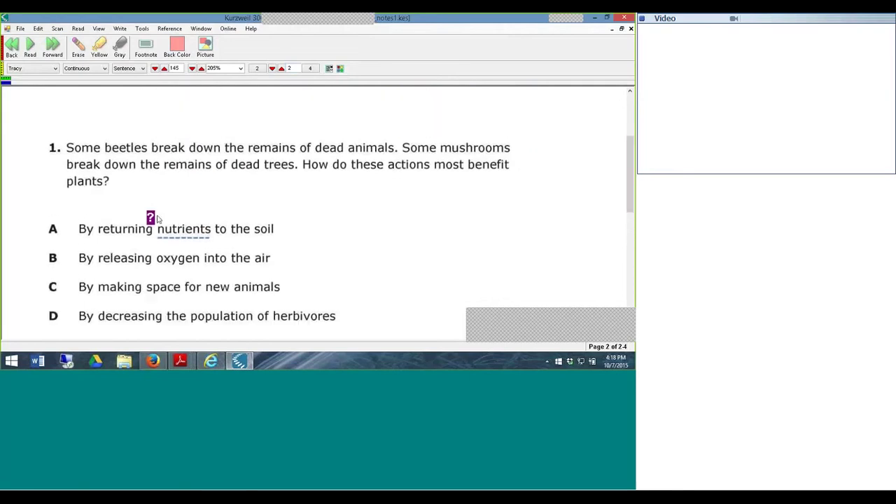
click(151, 219)
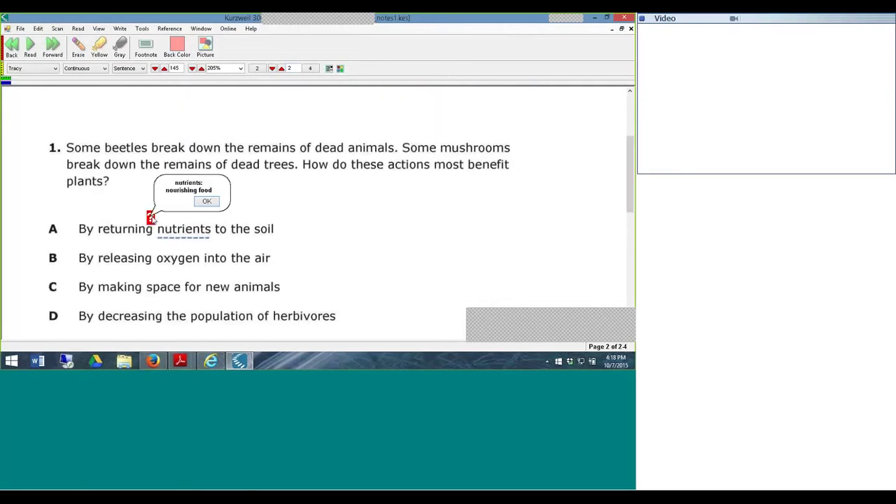
click(208, 203)
drag(629, 179, 629, 128)
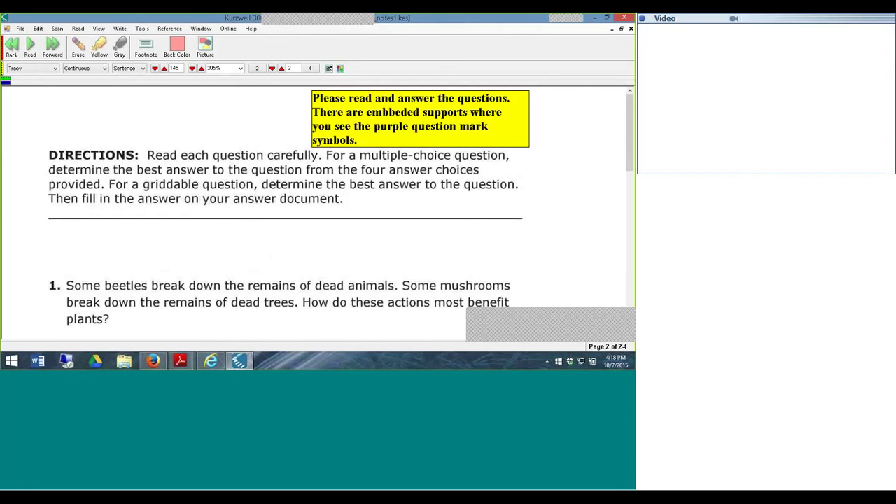
click(282, 70)
- Zoom the page to 215% and advance to the next page
click(202, 68)
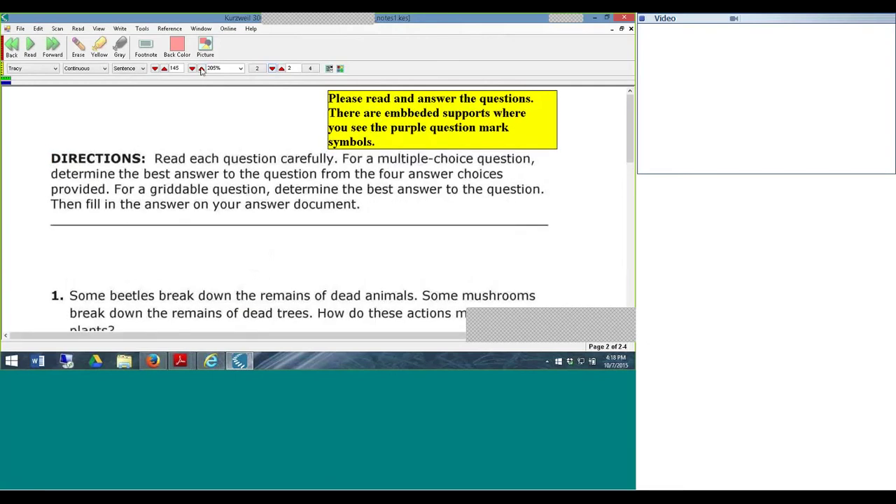
click(281, 68)
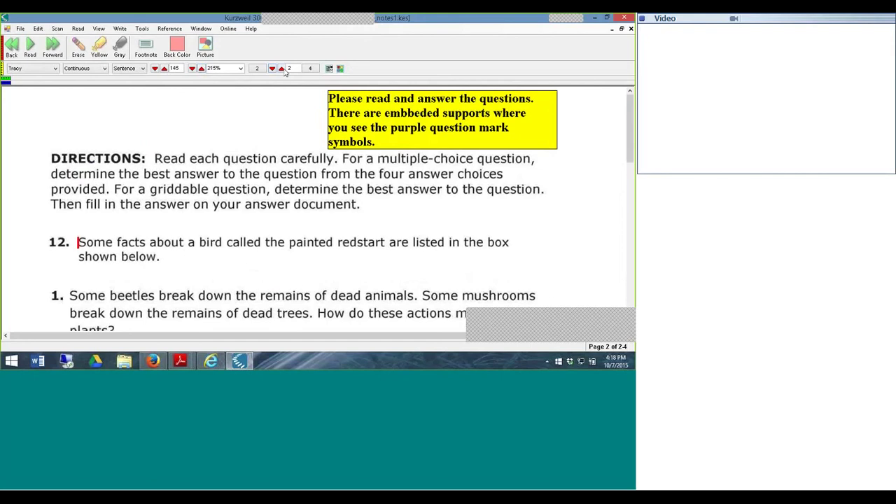
scroll(630, 112, down, 5)
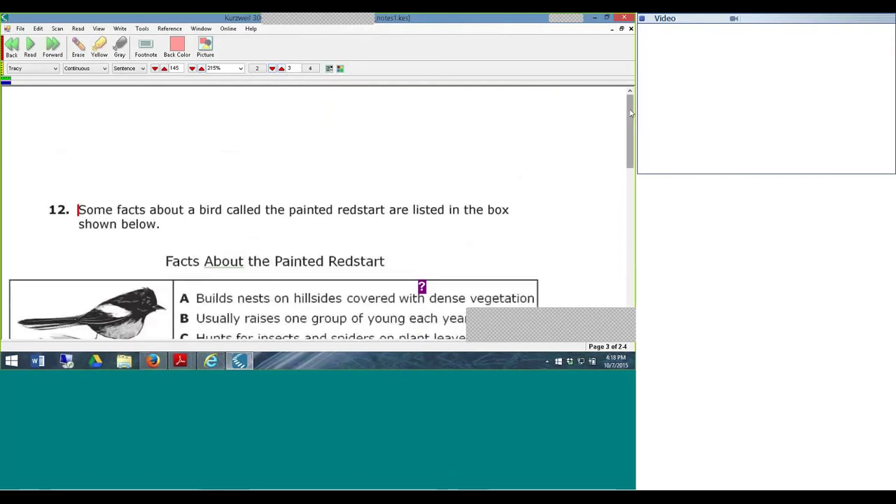
- Open and close the 'dense' and Fact 1 bubble notes, then go to page 4
click(422, 155)
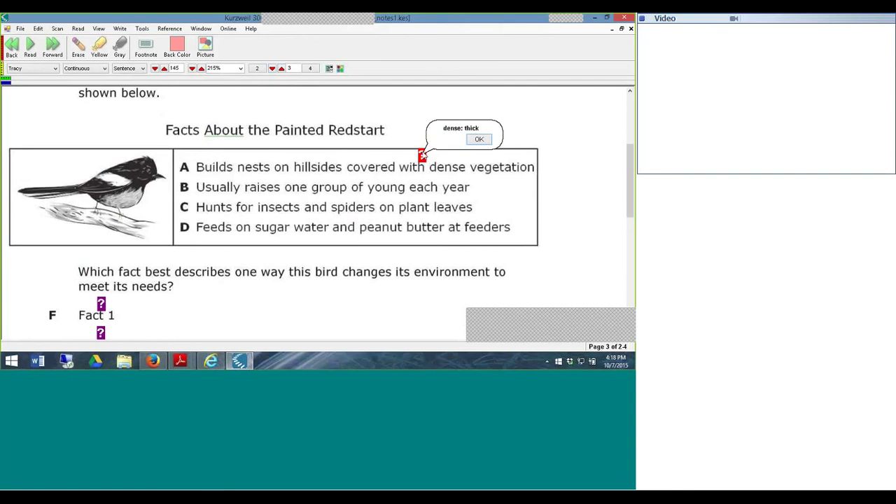
click(479, 139)
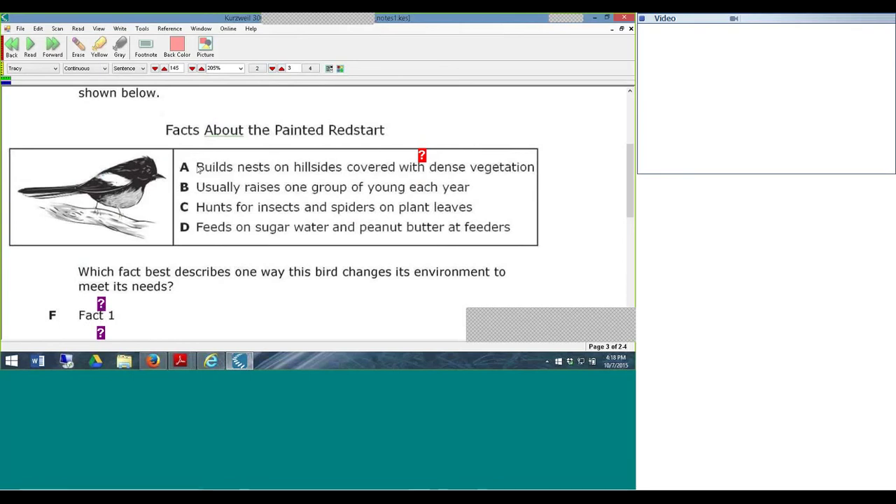
click(101, 304)
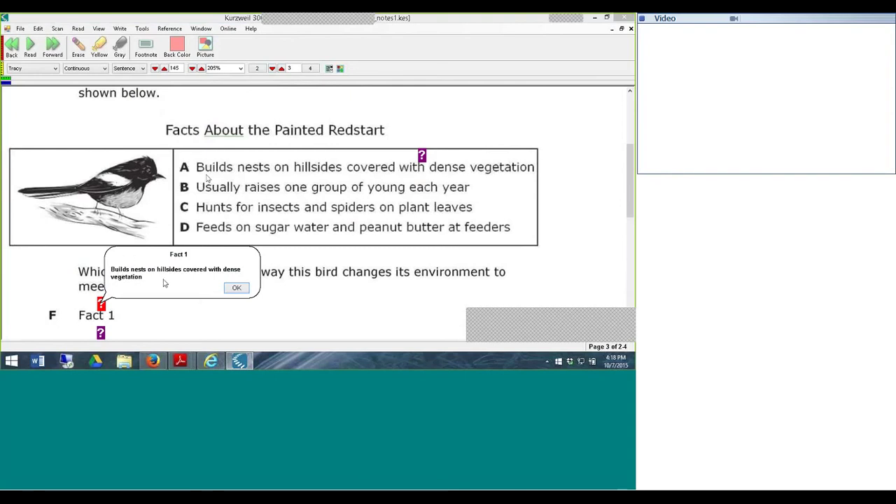
click(230, 289)
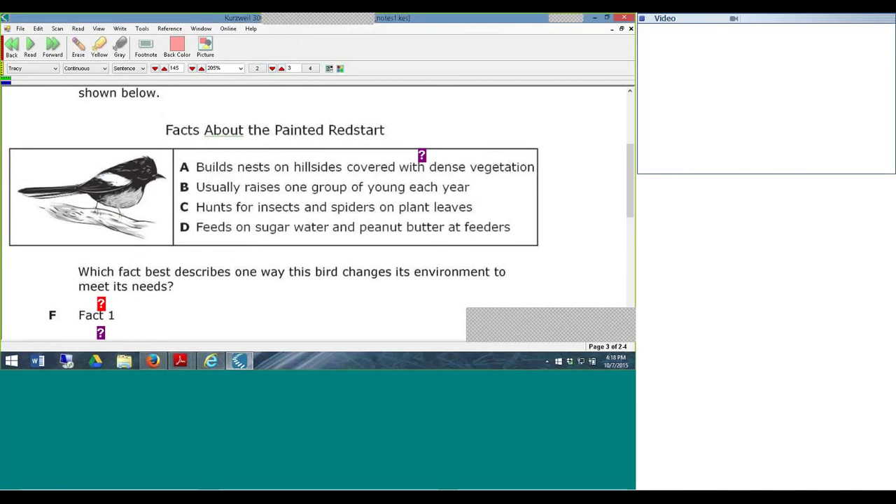
drag(630, 154, 598, 121)
key(Page_Down)
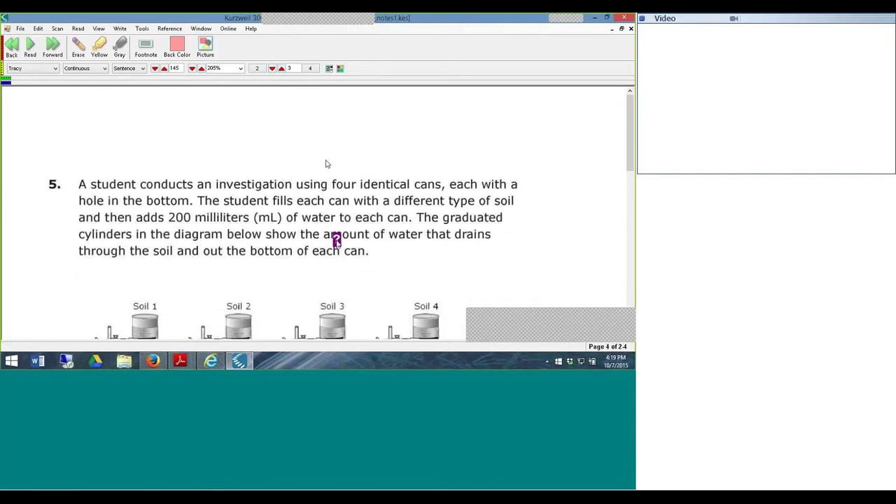
- Open and close the Steps in Investigation note on question 5
click(336, 240)
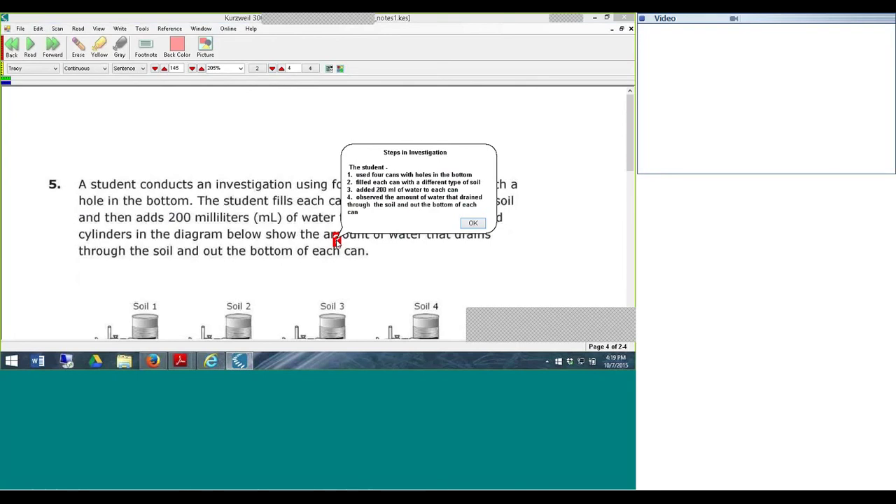
click(474, 223)
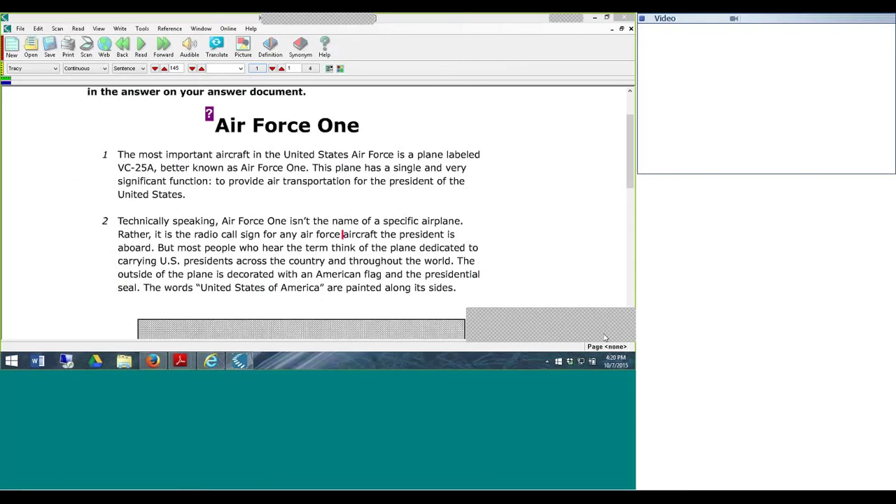
- Select 'aircraft' in paragraph 2, then view and close its picture lookup
click(142, 28)
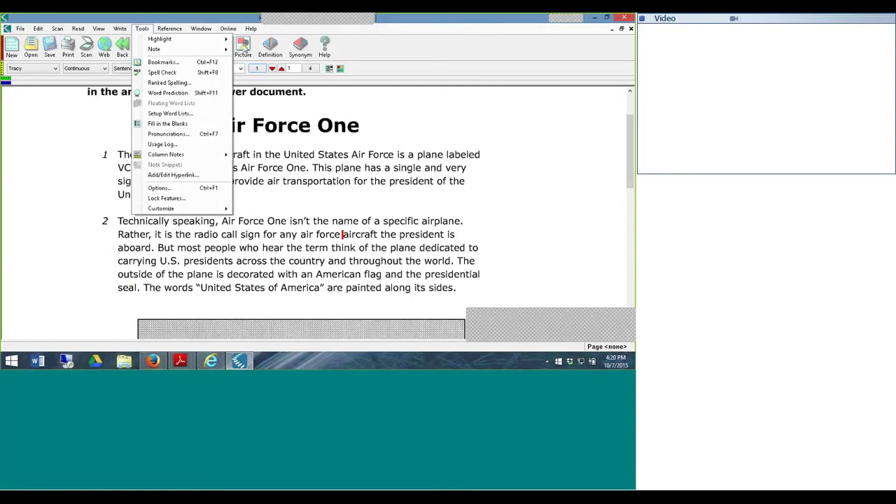
click(406, 144)
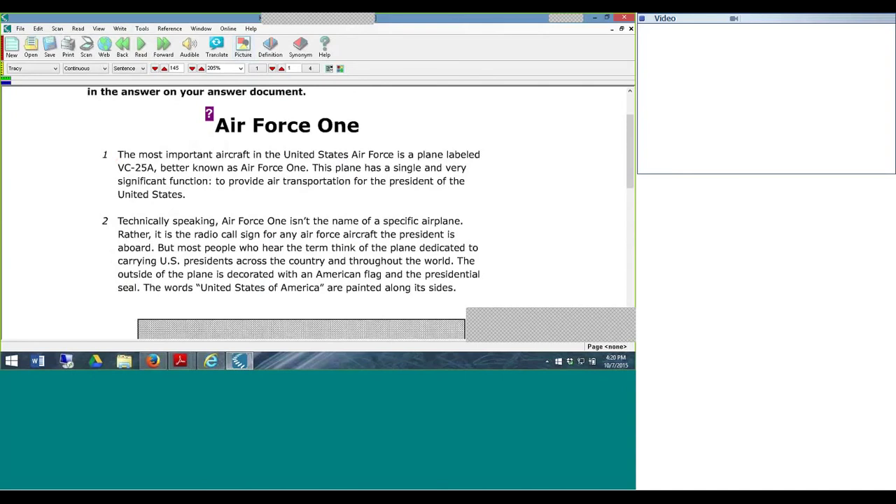
click(355, 239)
double_click(360, 234)
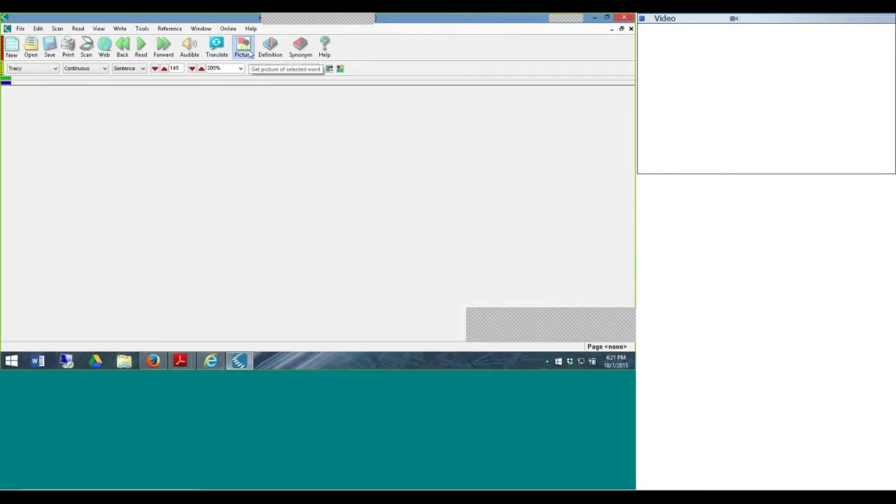
click(250, 55)
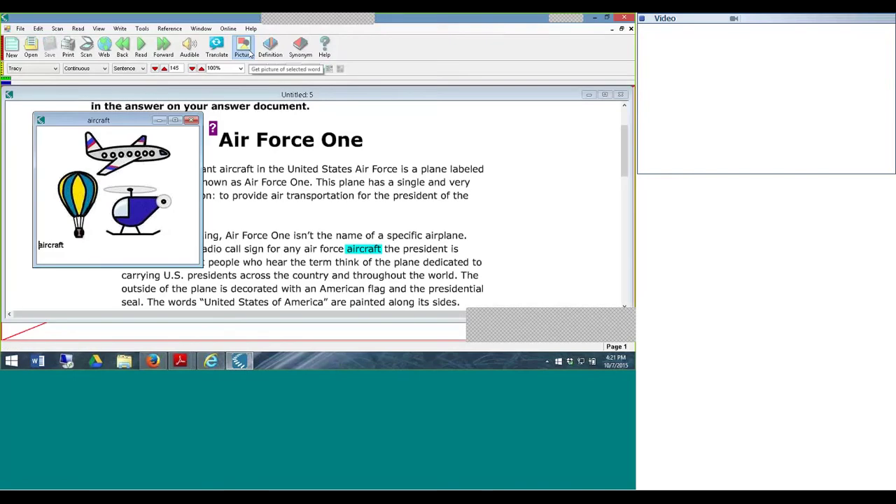
click(191, 121)
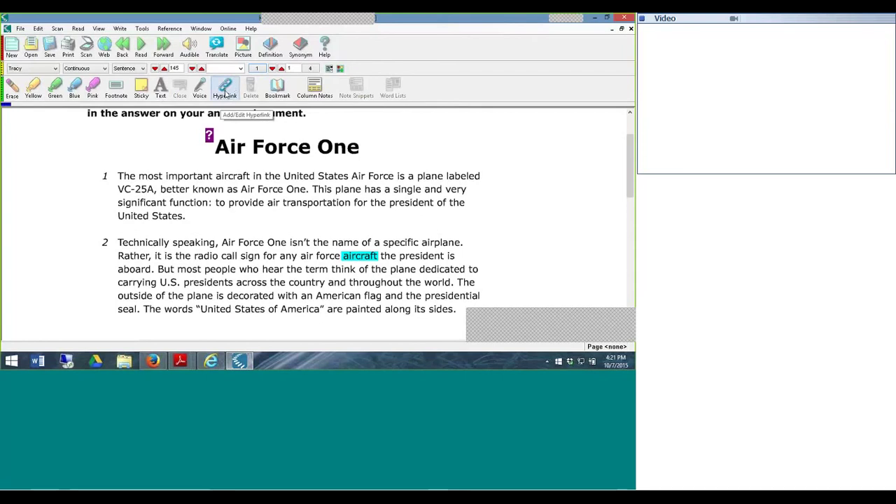
- Start a hyperlink on 'aircraft' with File as the link type
click(225, 91)
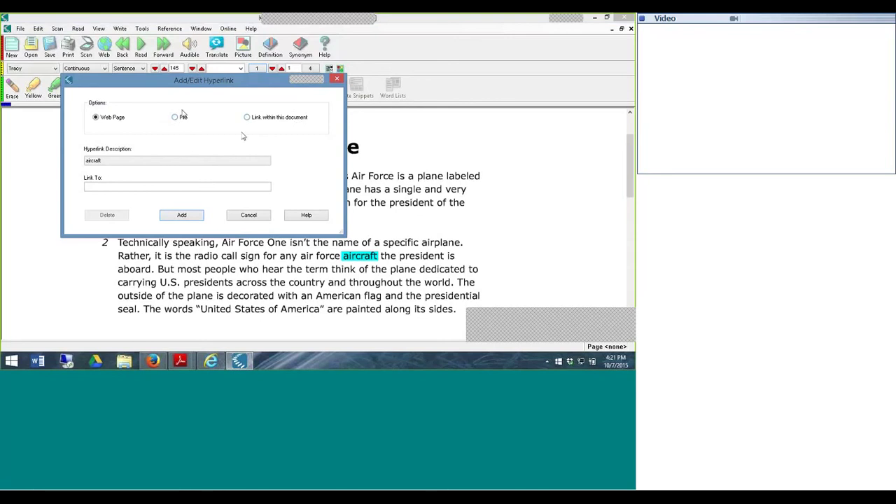
click(176, 118)
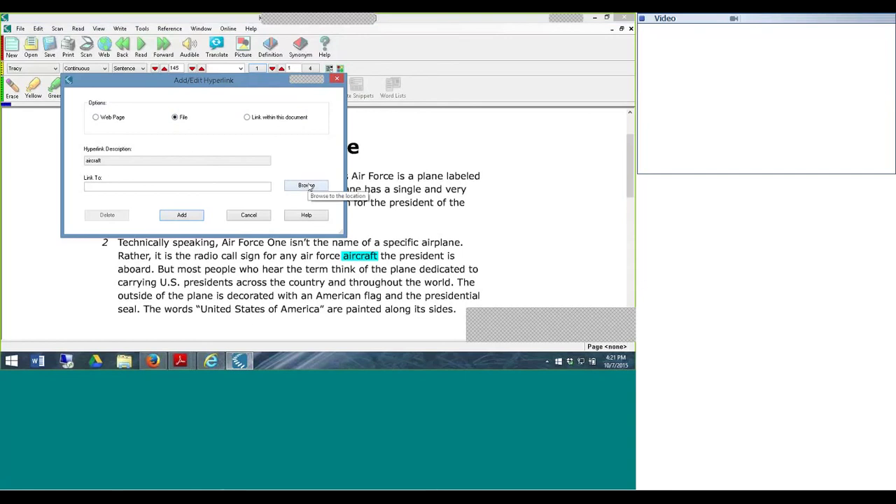
- Browse the link's file picker to C: > Program Files (x86) > Kurzweil Educational Systems > Common Files > Widgit Picture Dictionary
click(310, 188)
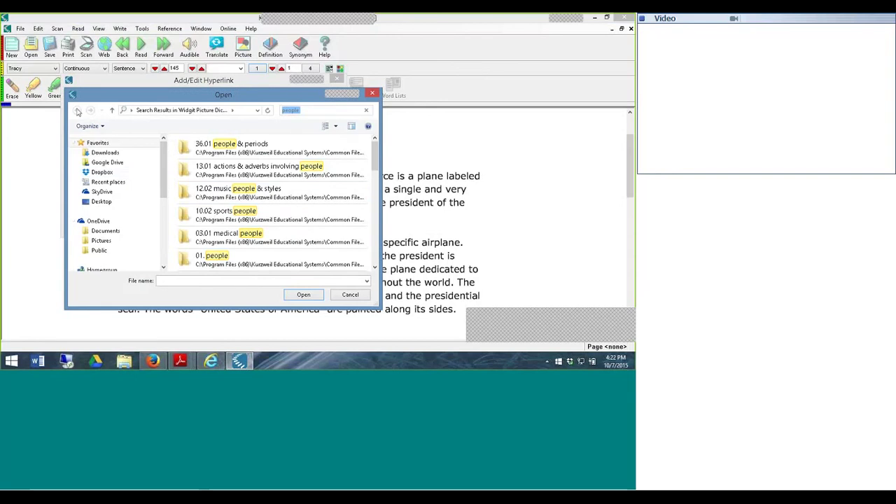
click(128, 112)
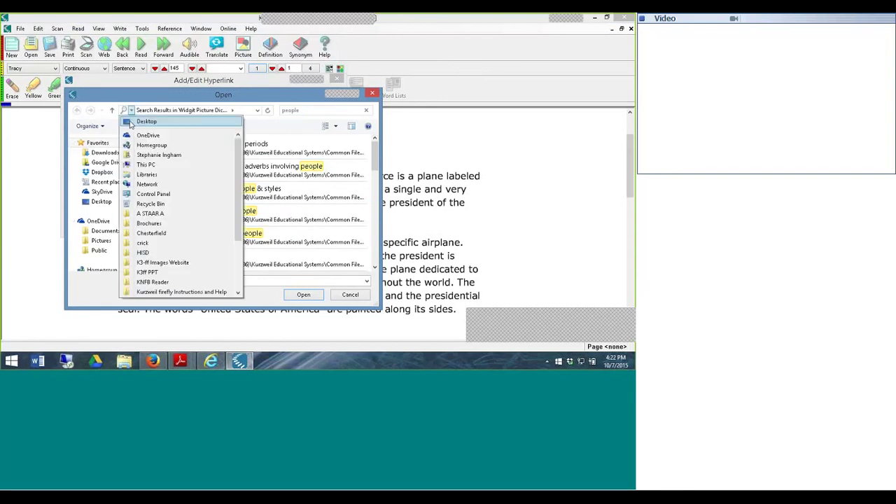
click(129, 112)
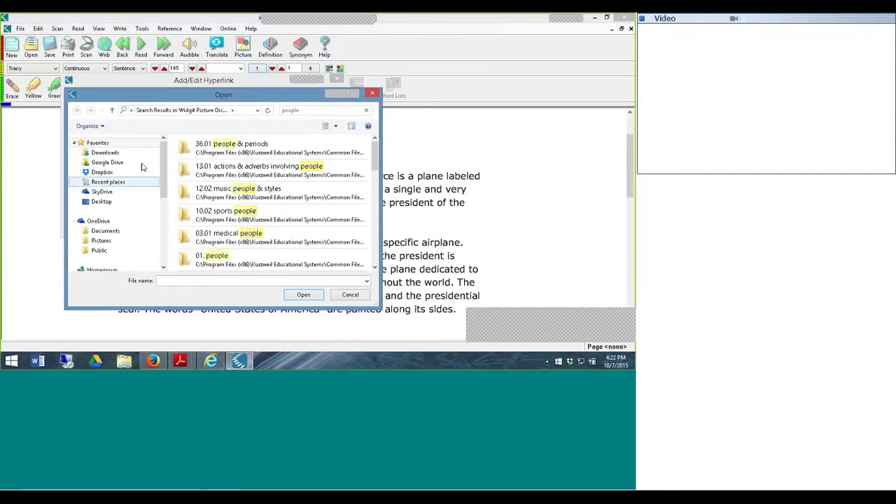
drag(162, 156, 164, 209)
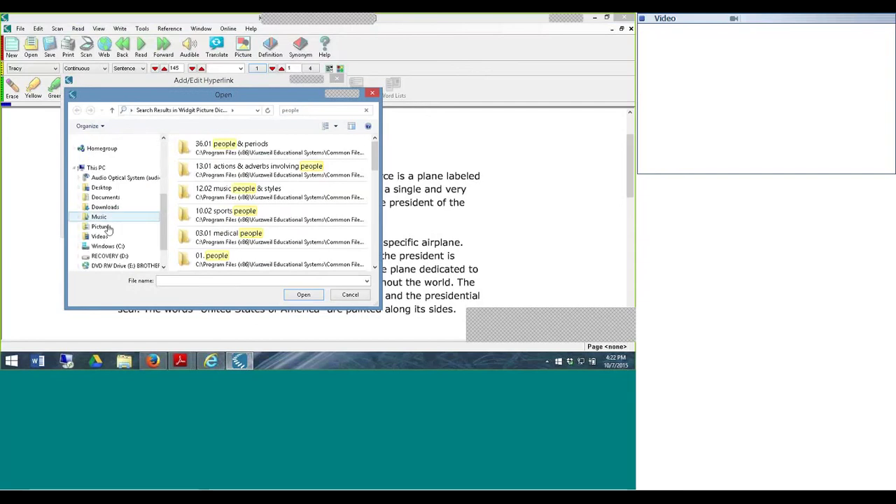
click(107, 246)
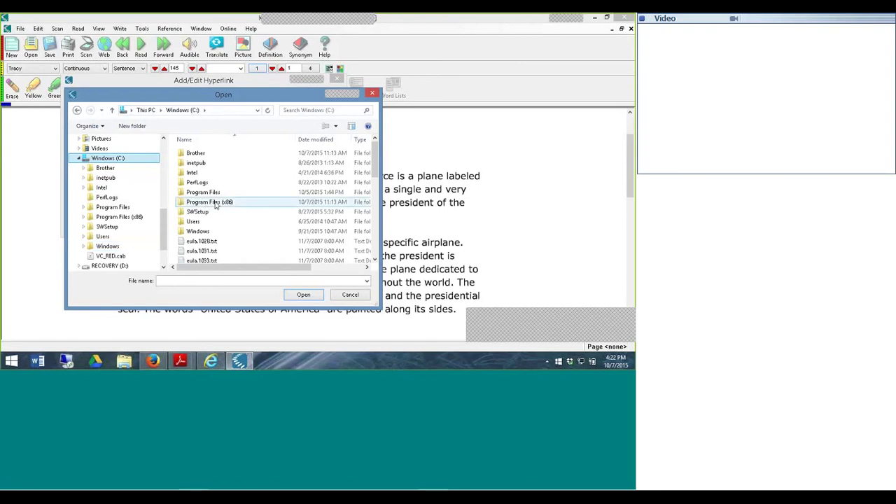
double_click(215, 202)
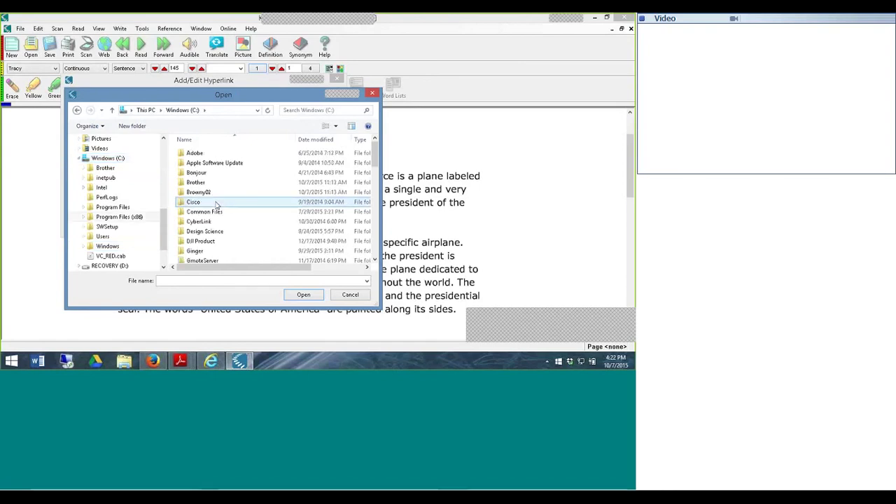
drag(376, 157, 378, 187)
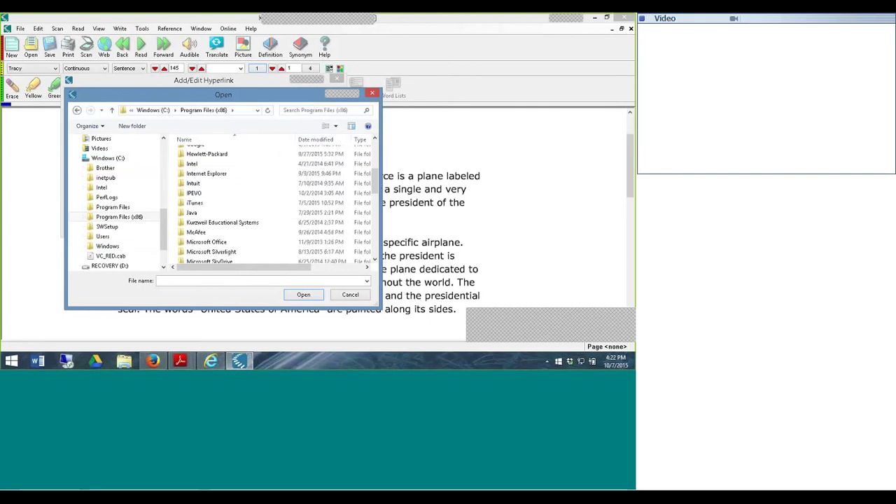
double_click(252, 224)
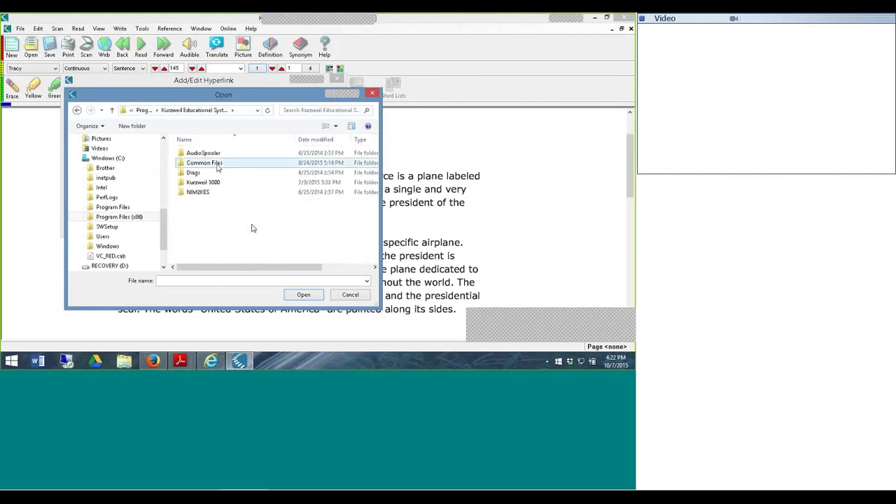
double_click(217, 164)
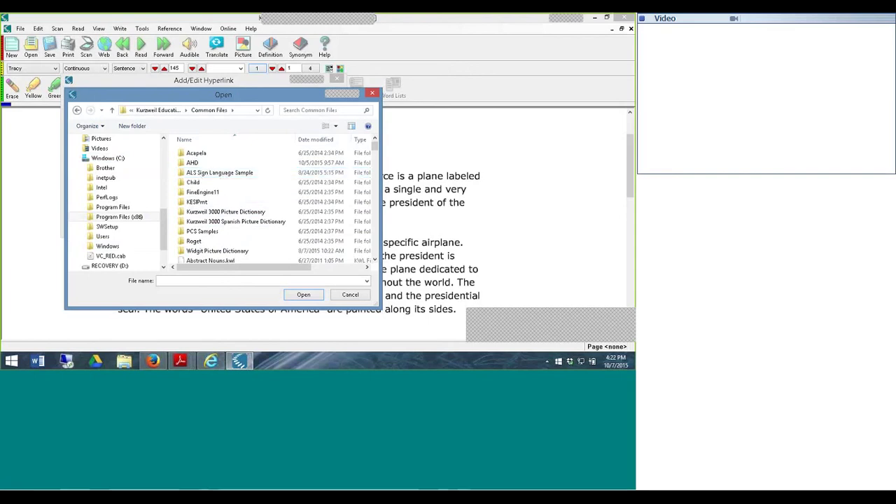
double_click(215, 252)
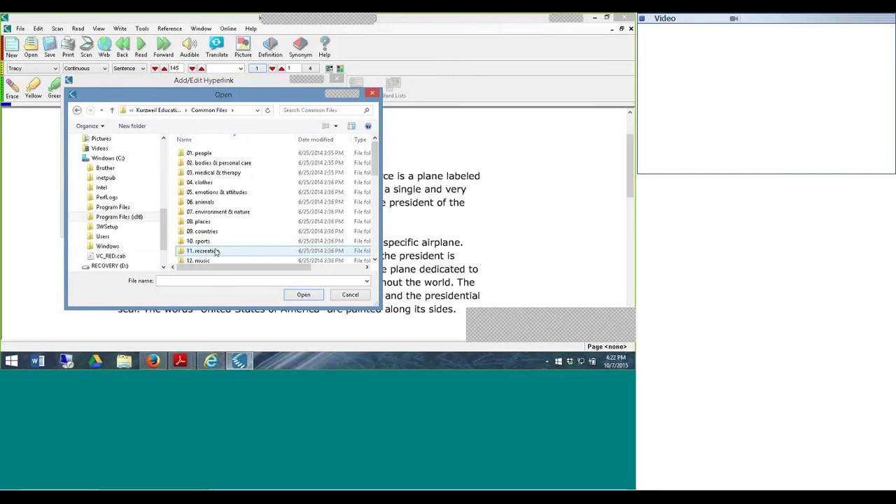
- Search the folder for 'aircraft', pick aircraft.jpg, and add it as the hyperlink on 'aircraft' in paragraph 2
click(293, 109)
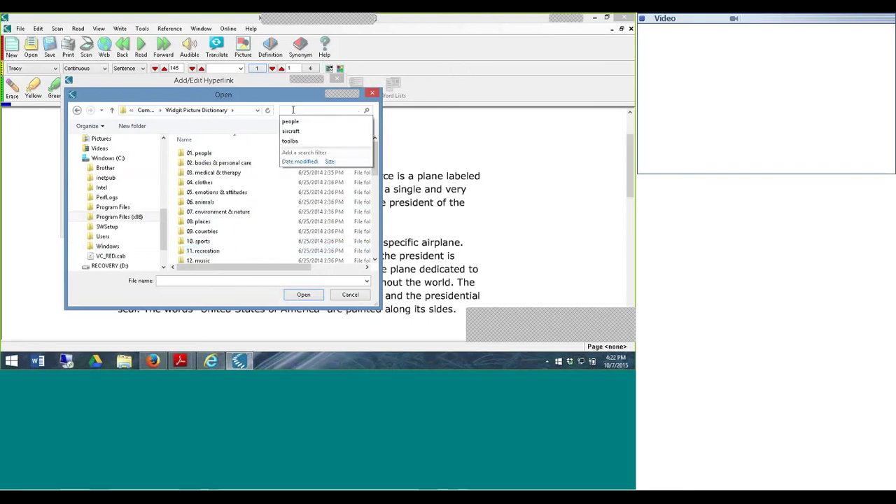
text(a)
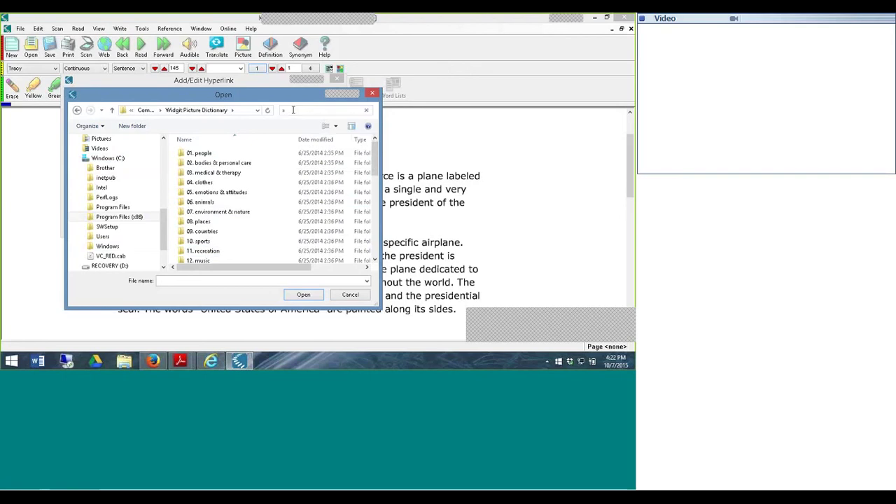
text(ir)
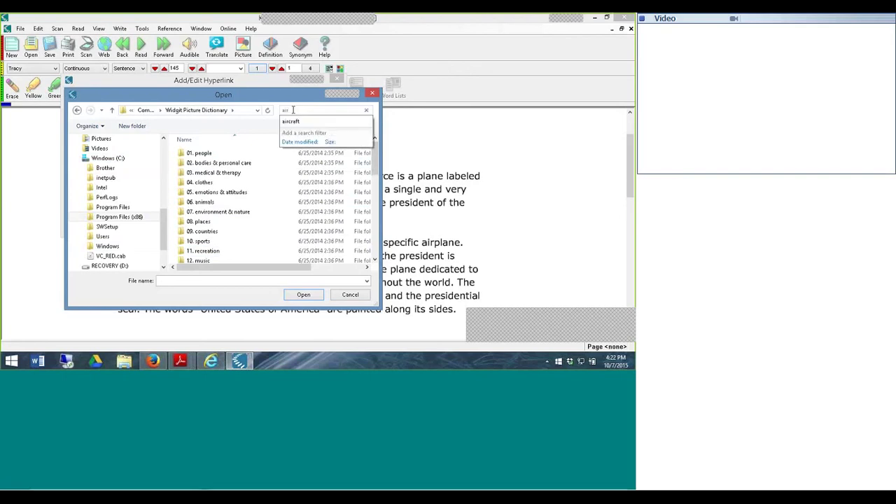
text(craft)
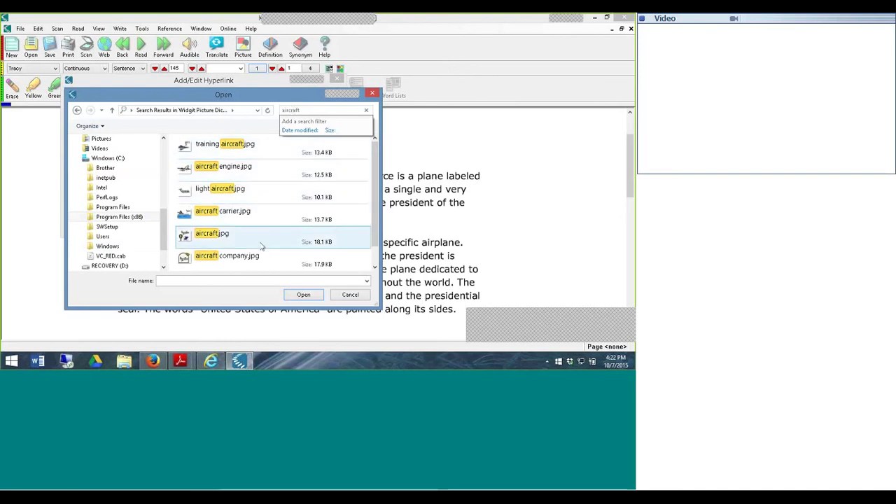
click(211, 236)
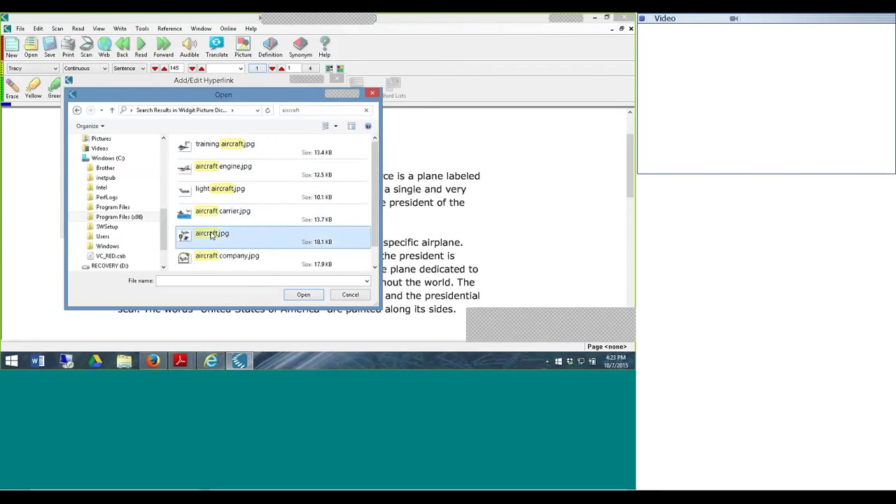
click(303, 294)
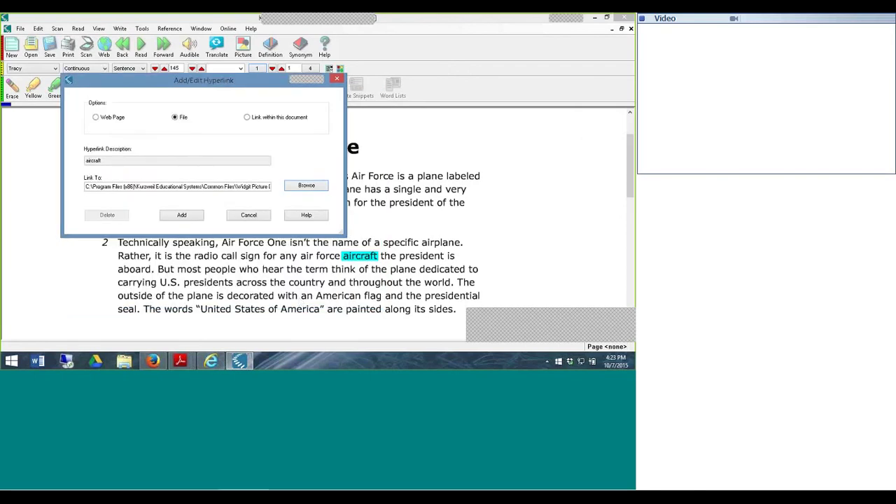
click(182, 216)
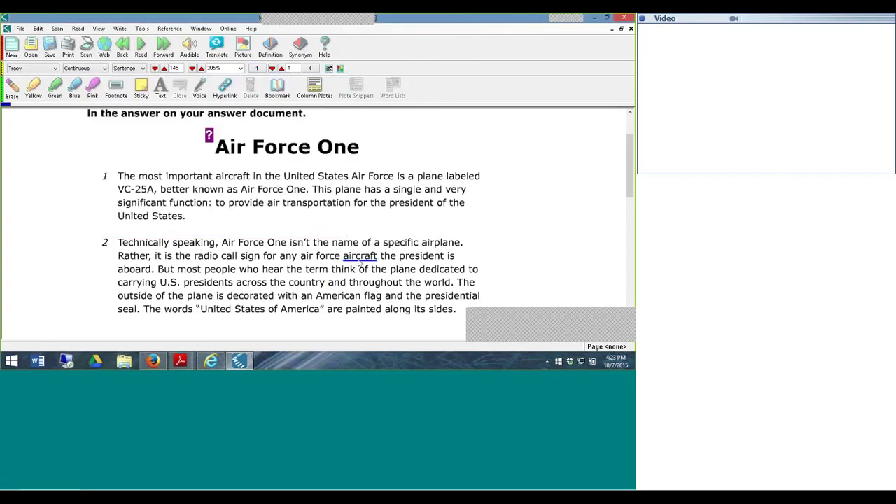
click(327, 282)
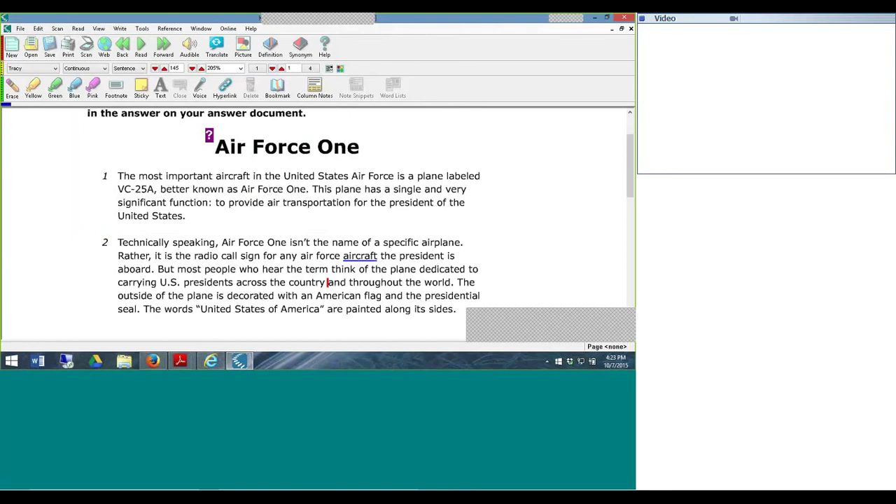
click(141, 28)
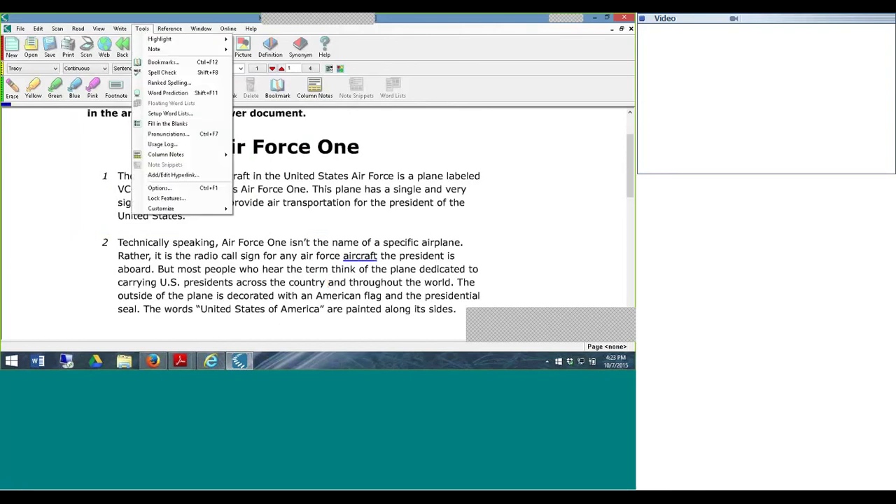
- In Lock Features > Reference, set Dictionary to Disabled, keep Synonyms enabled, and apply
click(165, 200)
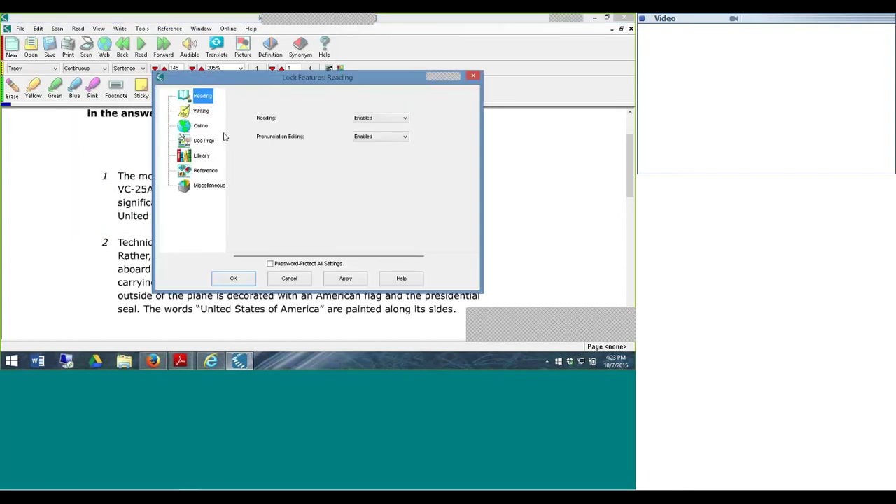
click(205, 170)
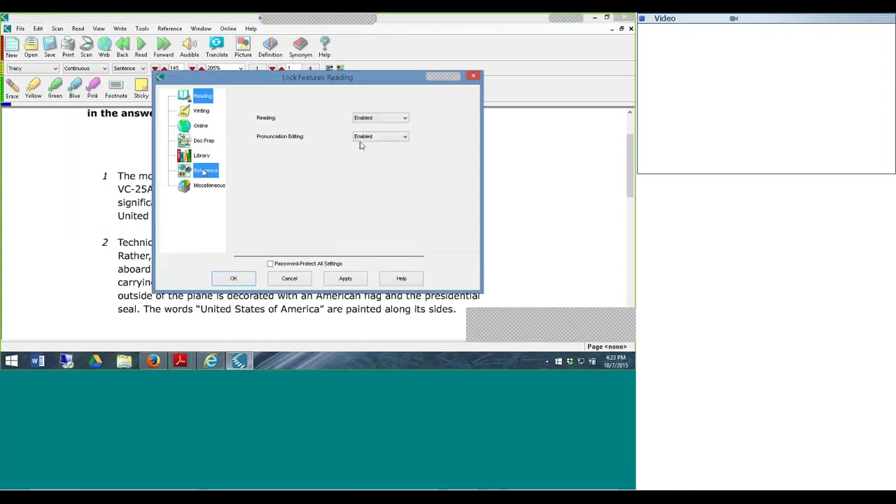
click(382, 119)
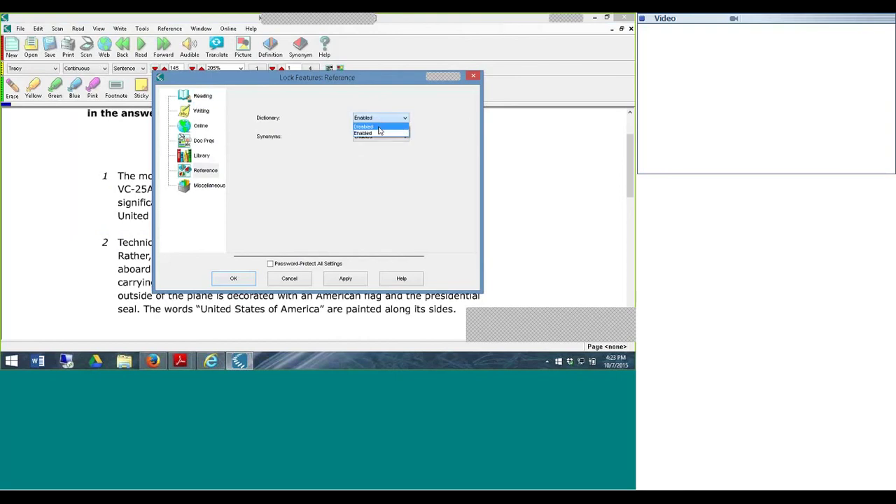
click(367, 126)
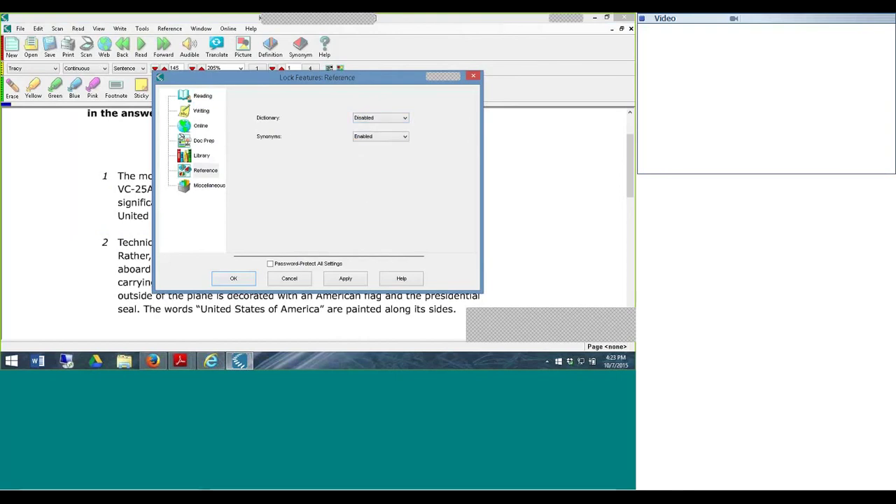
click(363, 137)
click(364, 139)
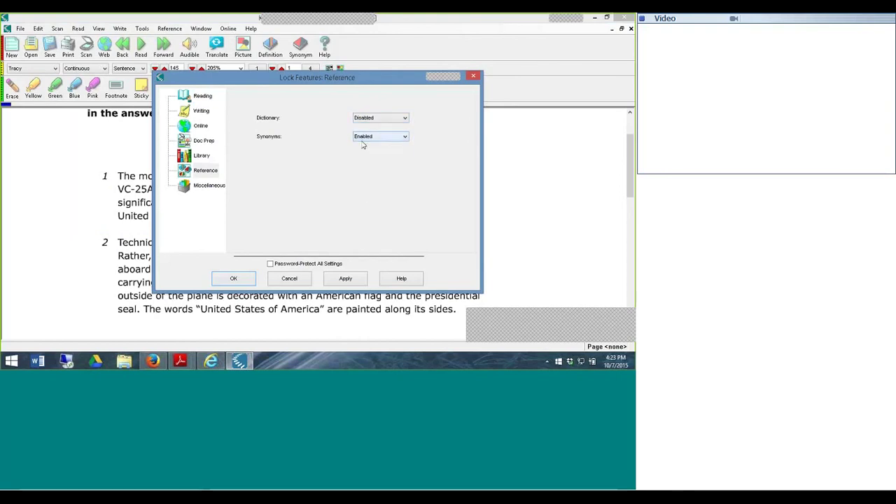
click(345, 279)
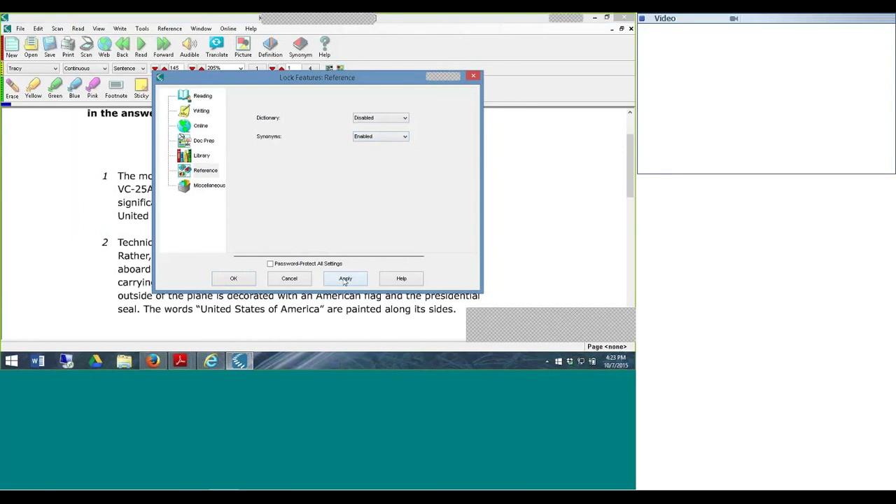
click(245, 280)
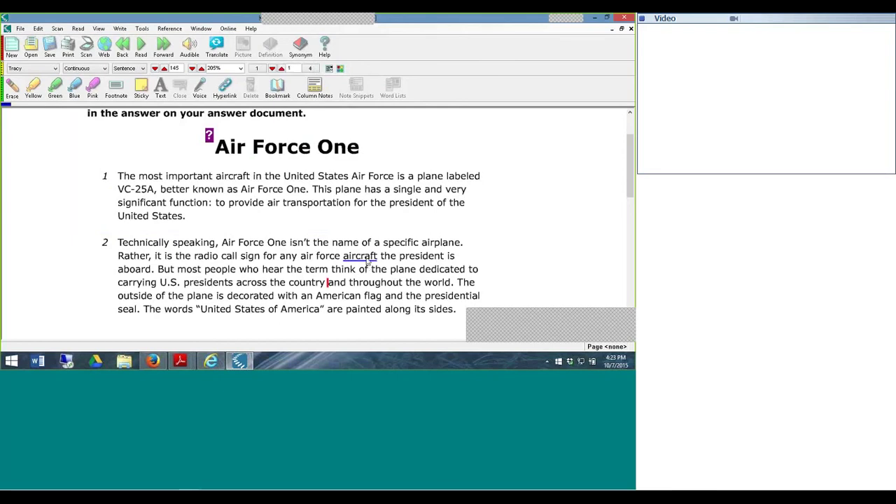
- Follow the aircraft link to check that aircraft.jpg appears, then close the picture
click(360, 257)
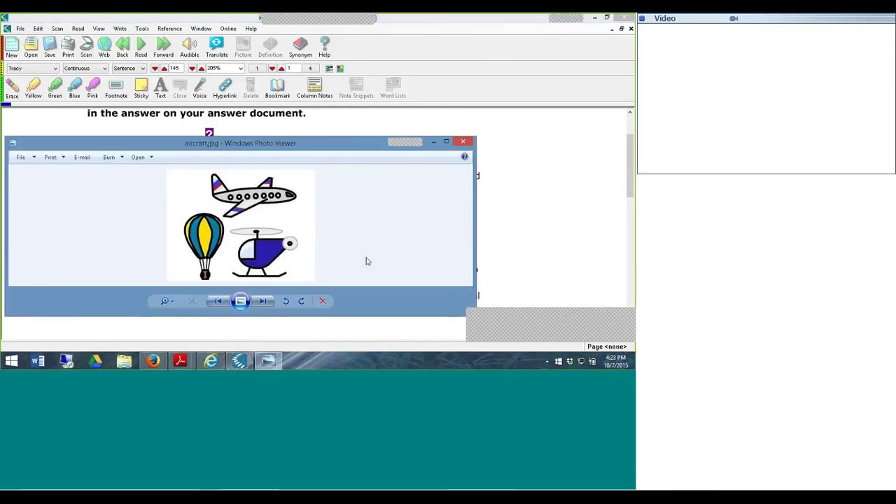
click(463, 143)
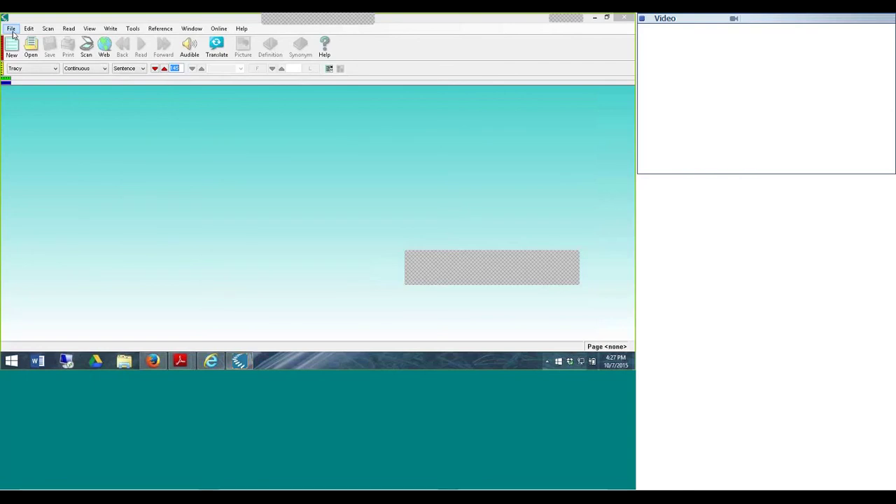
- Open the Universal Library open dialog and expand, then collapse, the Jonesville ISD Library
click(11, 28)
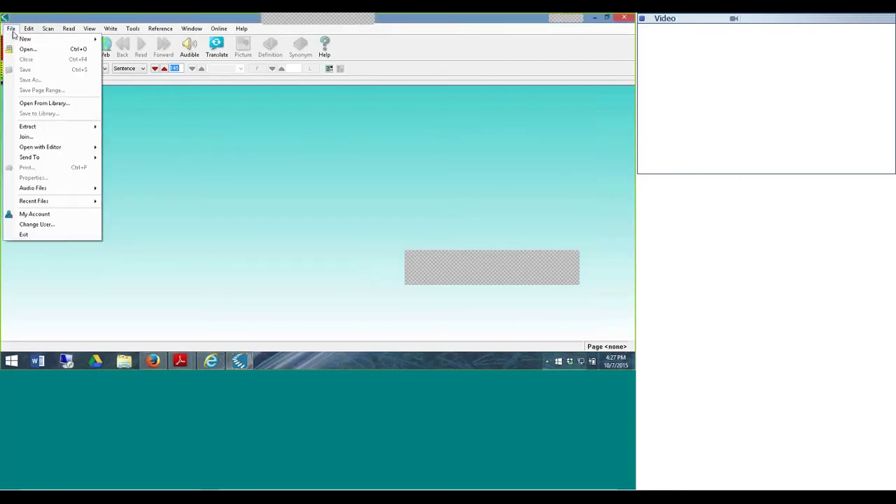
click(33, 103)
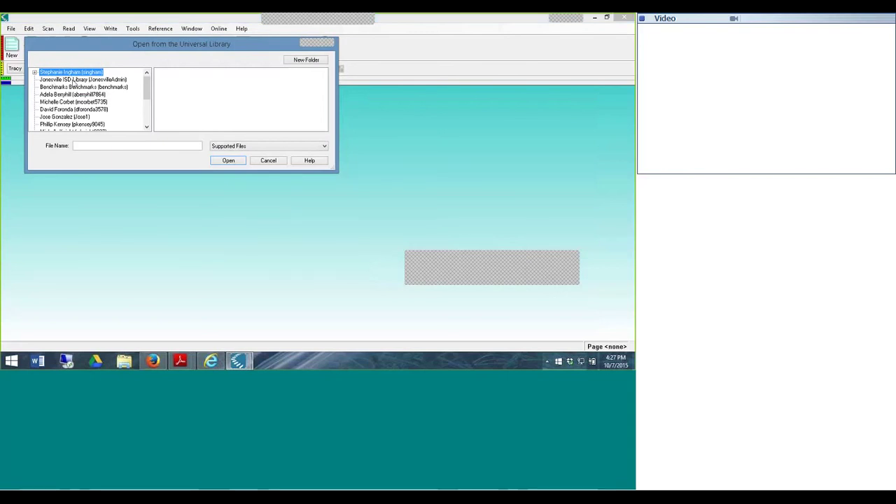
click(73, 80)
double_click(72, 80)
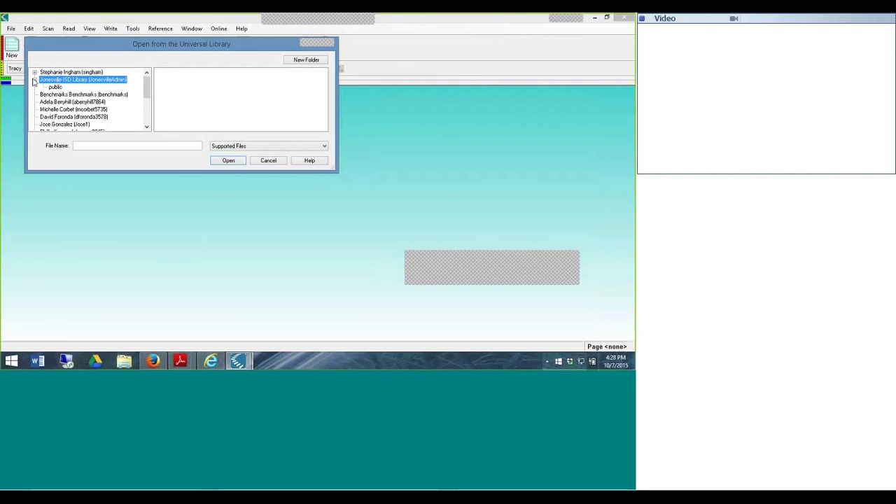
click(35, 80)
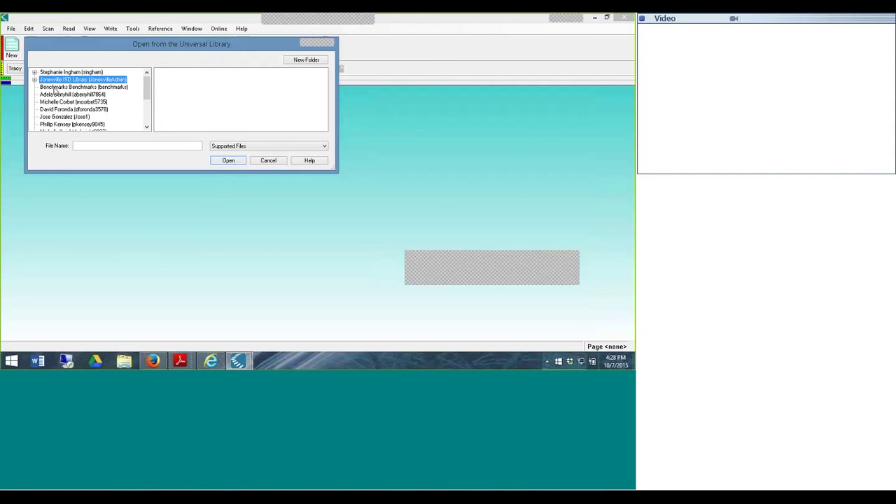
- Expand and collapse the other user libraries, then cancel without opening a file
double_click(55, 95)
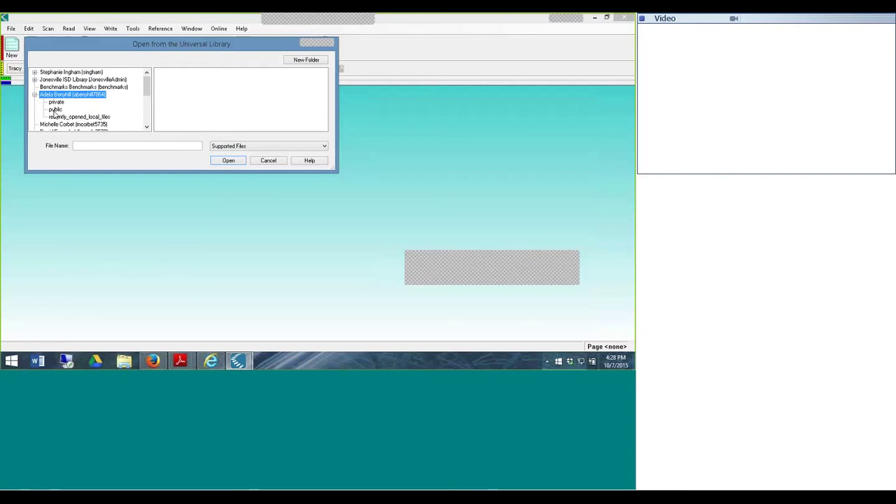
double_click(55, 72)
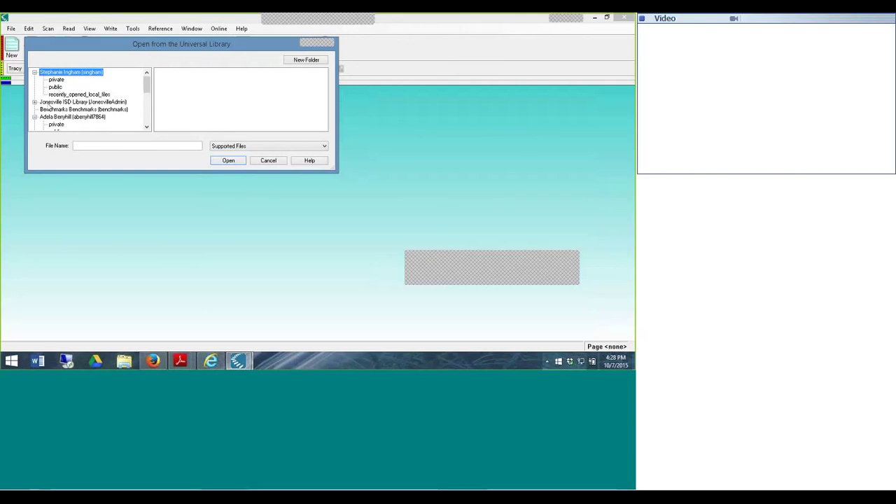
double_click(60, 102)
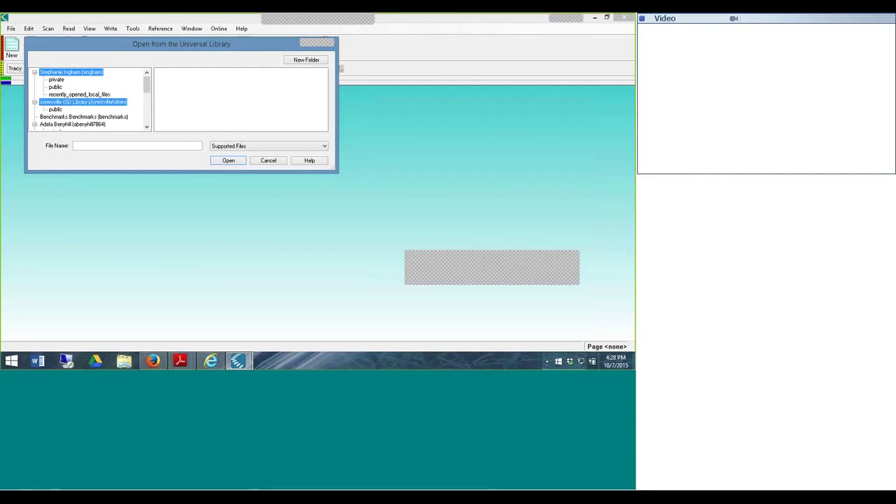
click(34, 73)
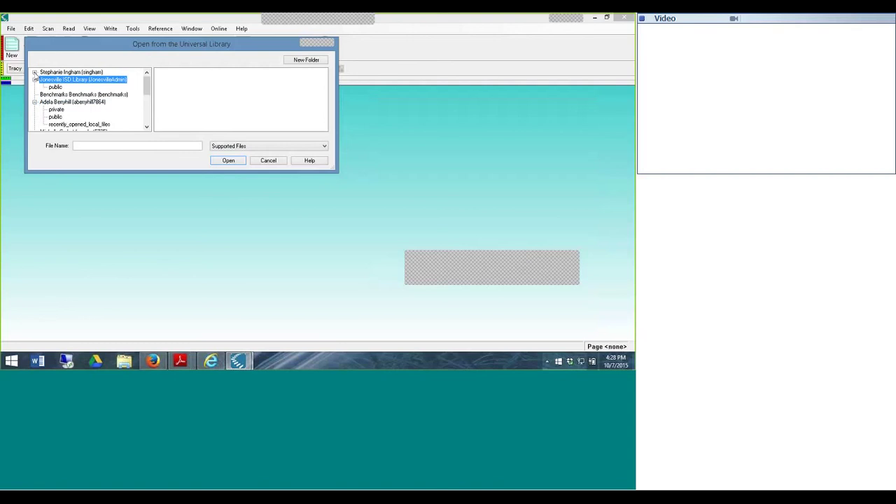
double_click(75, 81)
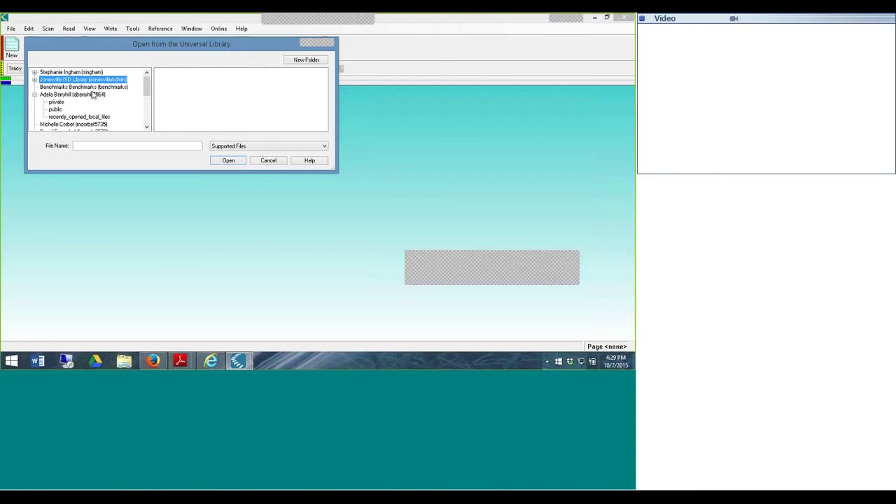
click(268, 163)
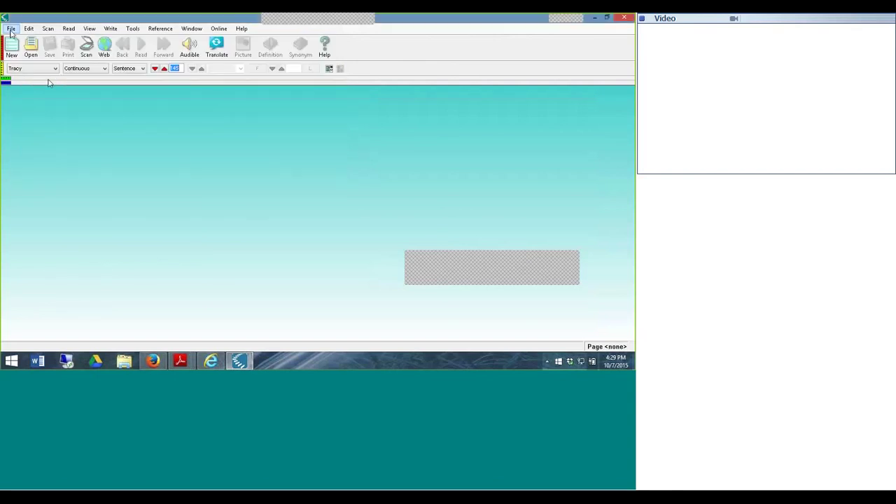
- Go to File > My Account and log in with the account's username and password
click(10, 29)
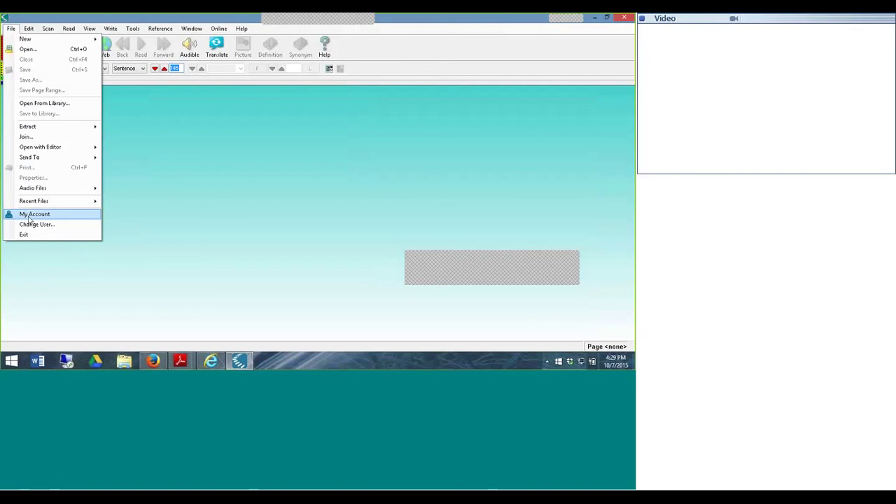
click(29, 218)
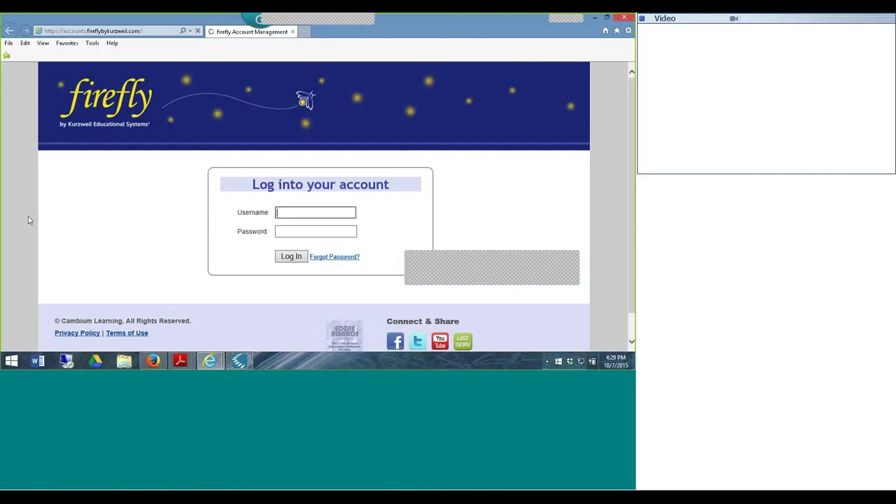
click(281, 231)
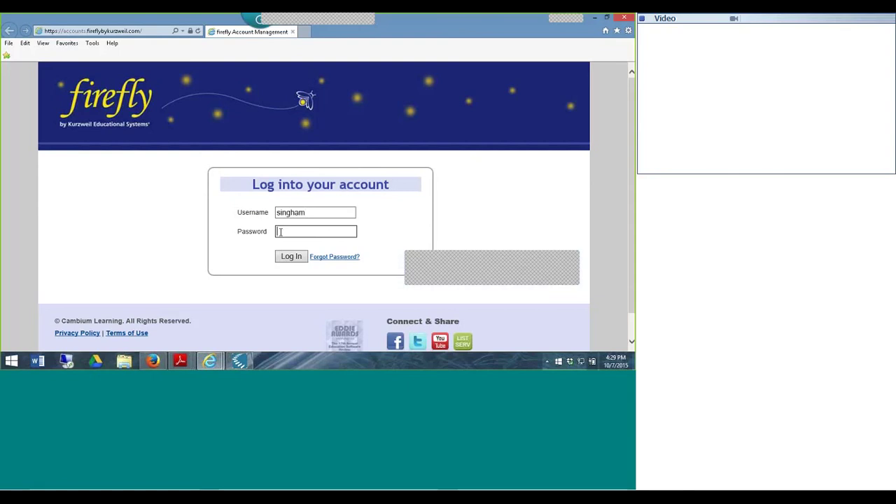
text(•••••••)
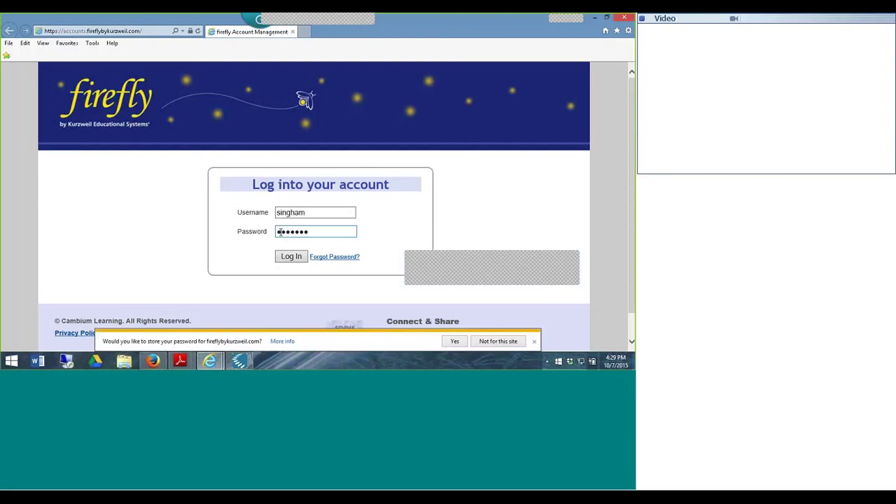
key(Return)
mouse_move(453, 144)
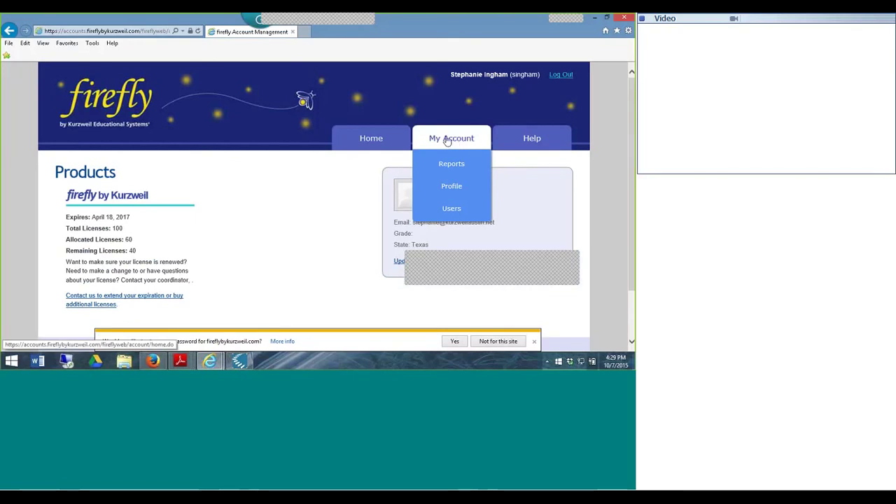
- Open Users, scroll through the ten-member My Team table, then switch to Everyone
click(451, 208)
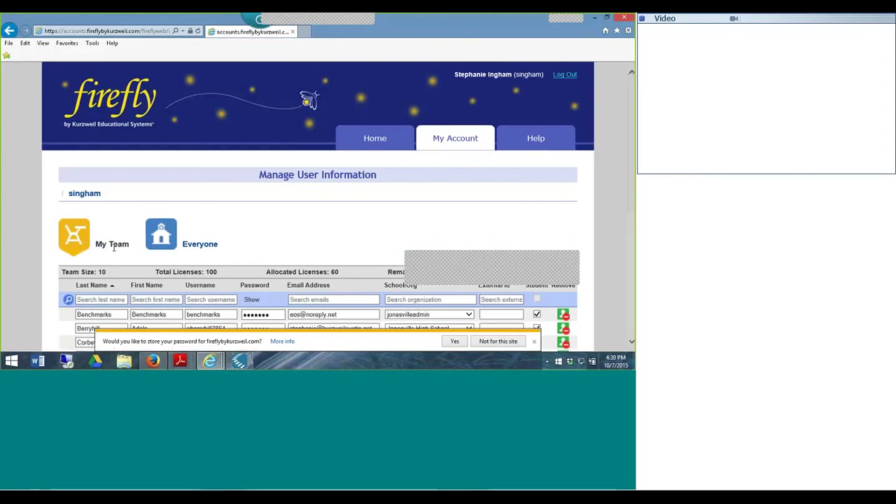
scroll(612, 139, down, 3)
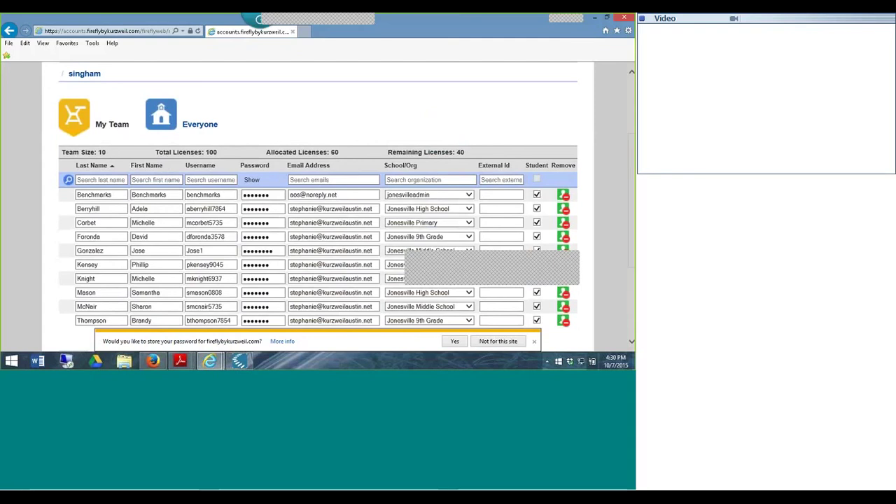
click(214, 125)
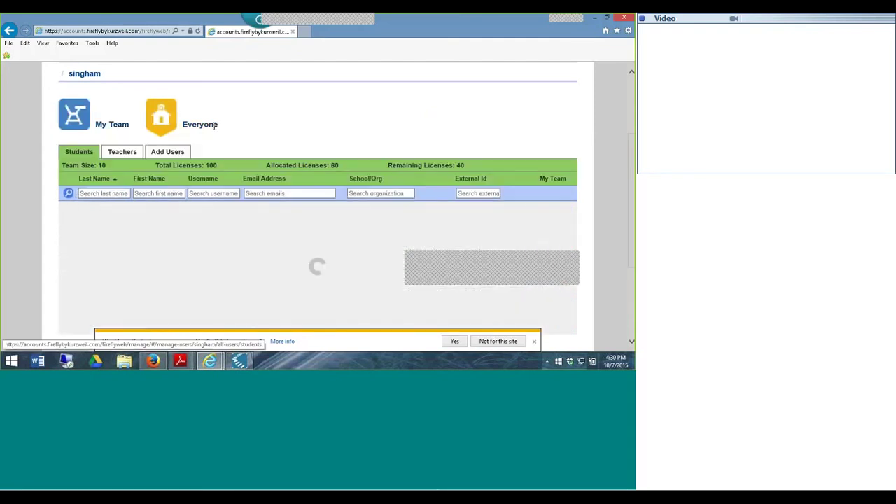
- Search student last names for 'ben', then switch to the Teachers list
click(95, 194)
text(ben)
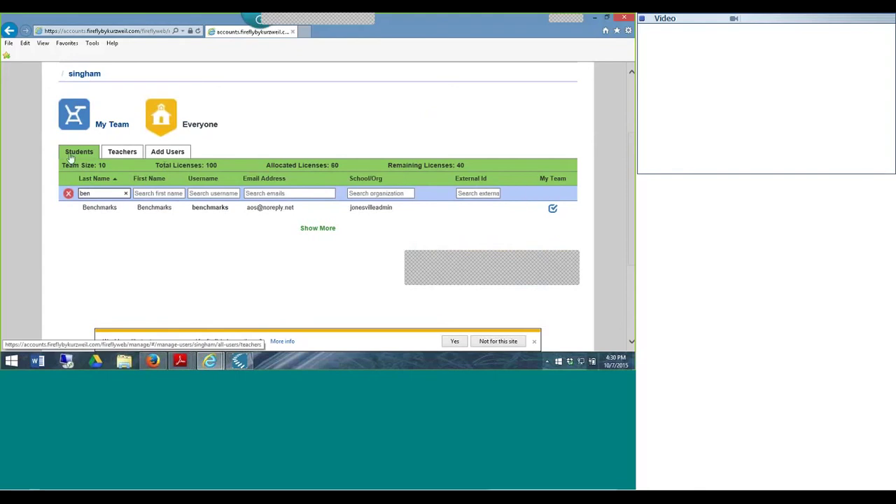
click(129, 158)
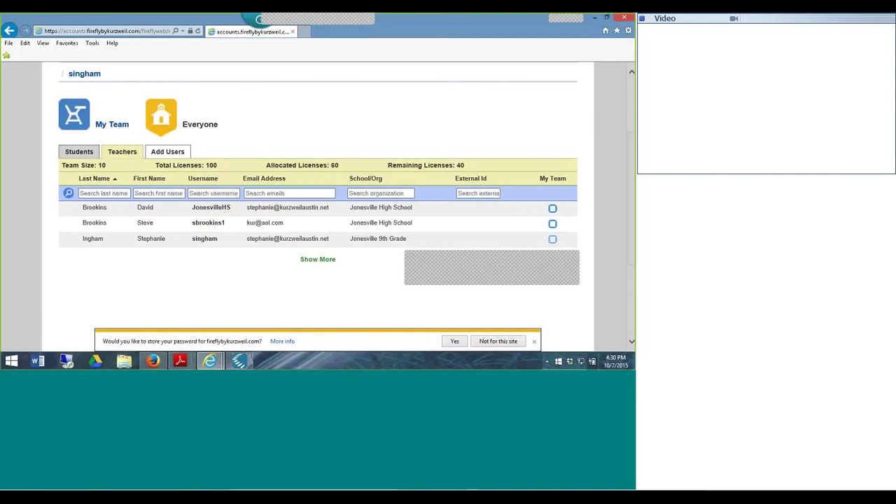
- Add a new user row with School/Org jonesvilleadmin and Student ticked
click(172, 152)
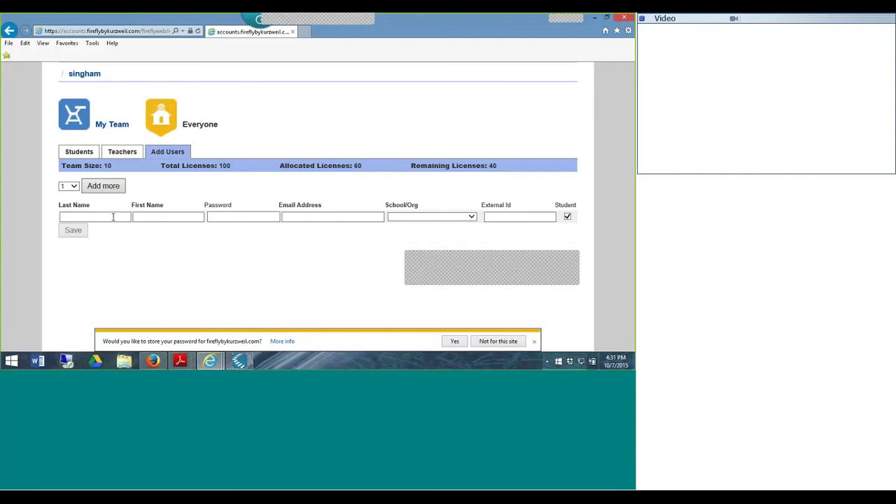
click(414, 222)
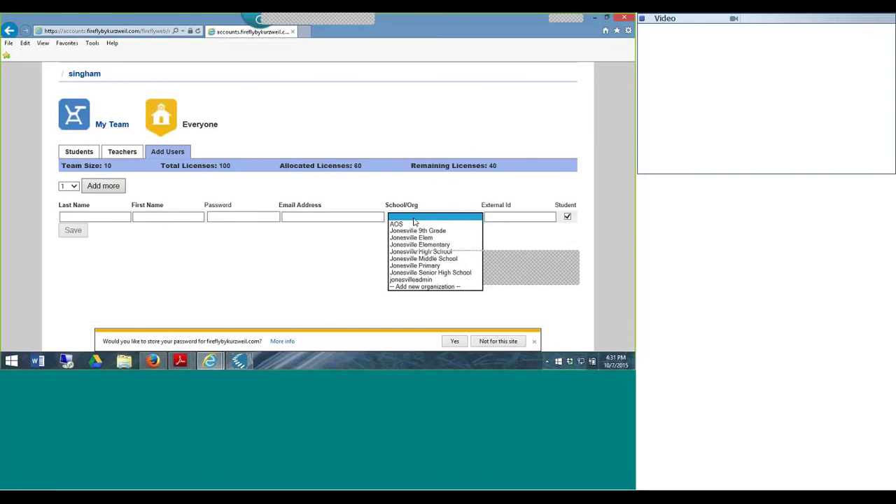
click(413, 280)
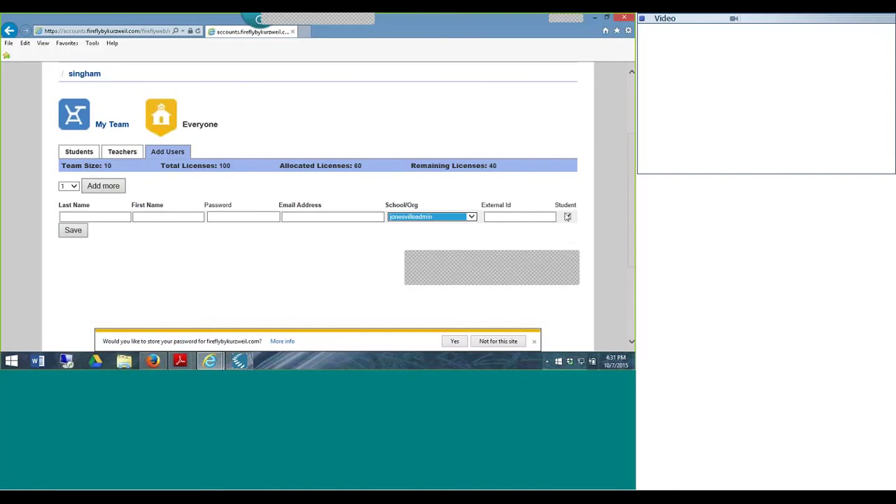
click(567, 217)
- Remove Benchmarks from My Team, dropping it to 9 members, then return to Everyone
click(124, 127)
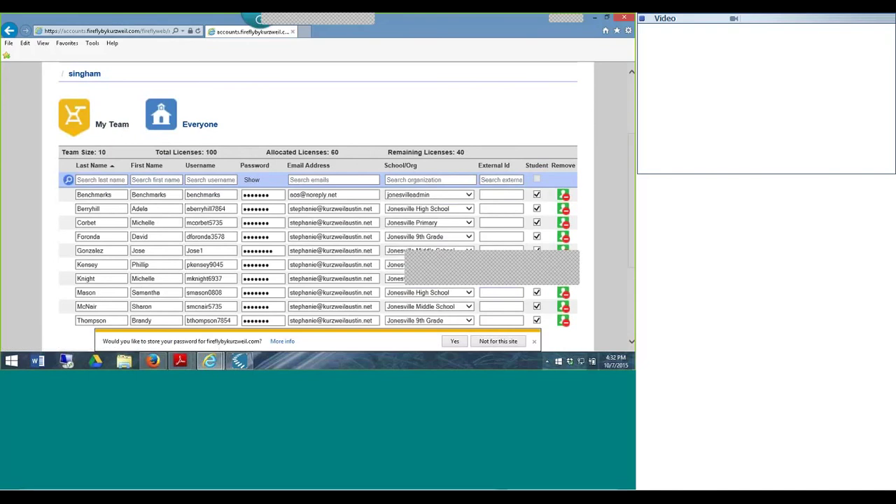
click(564, 196)
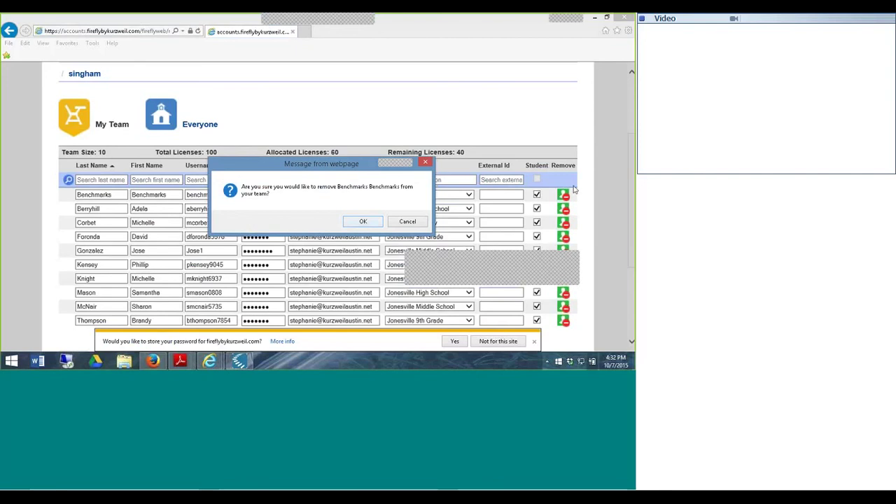
click(371, 221)
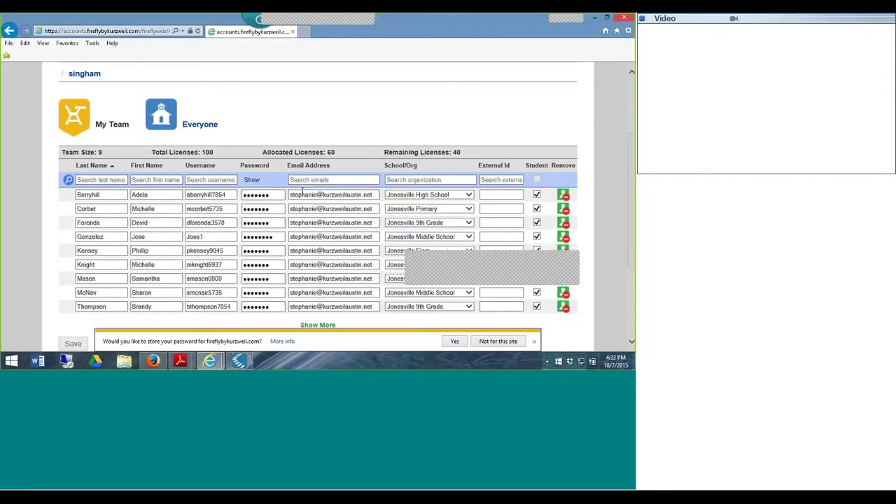
click(205, 126)
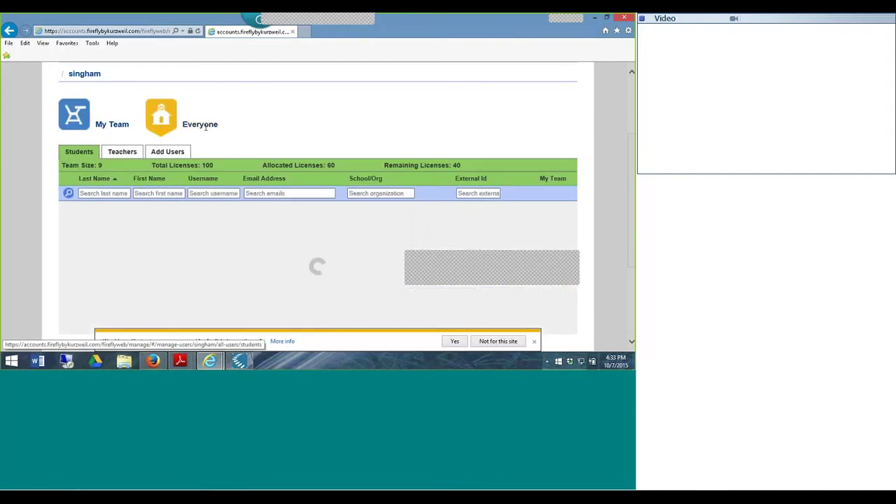
- Find 'bench' by last name, add Benchmarks back so the Firefly team has ten members, and return to Kurzweil 3000
click(98, 194)
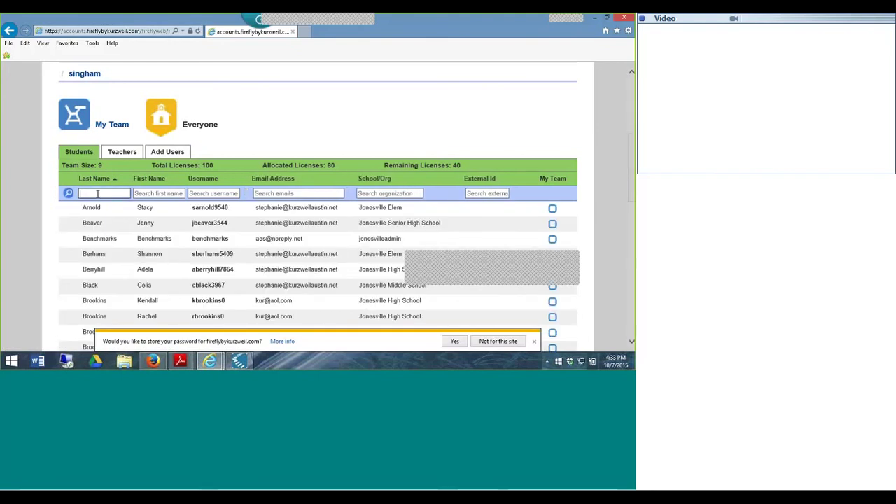
text(bench)
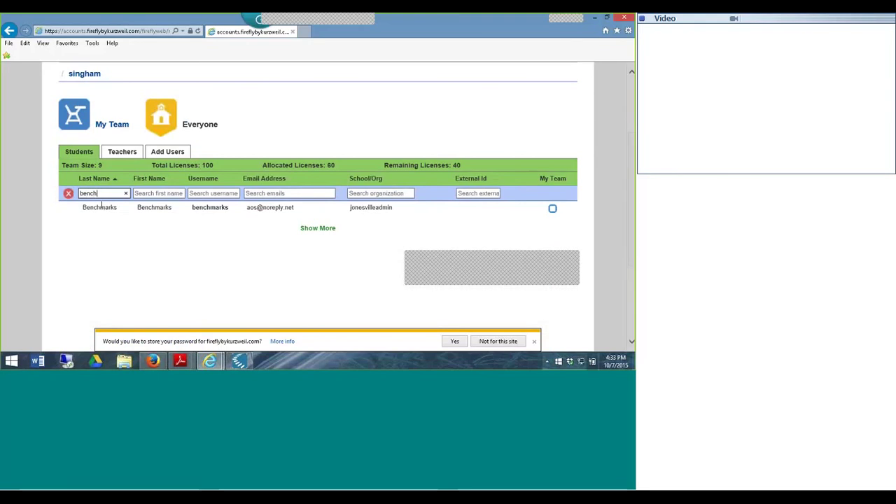
click(552, 208)
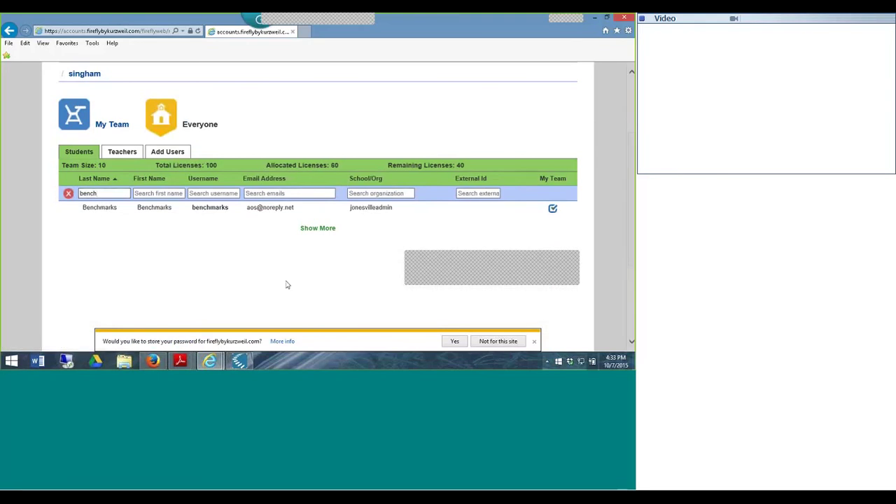
click(116, 128)
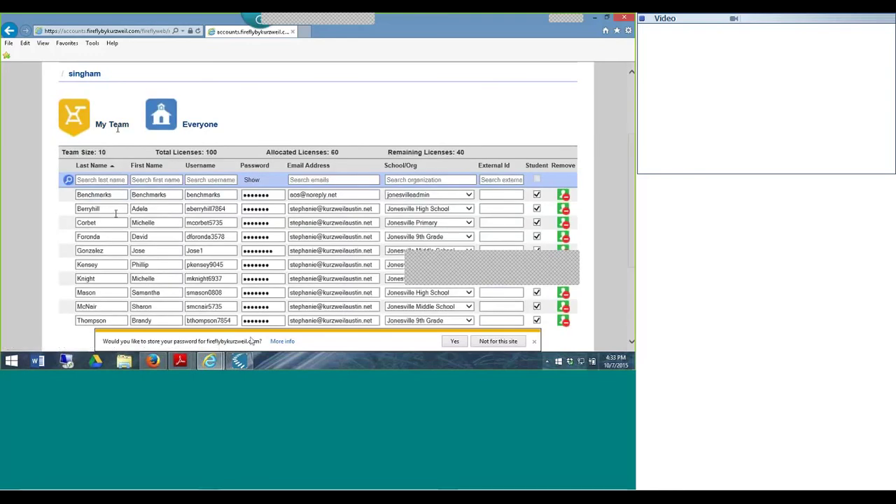
click(239, 361)
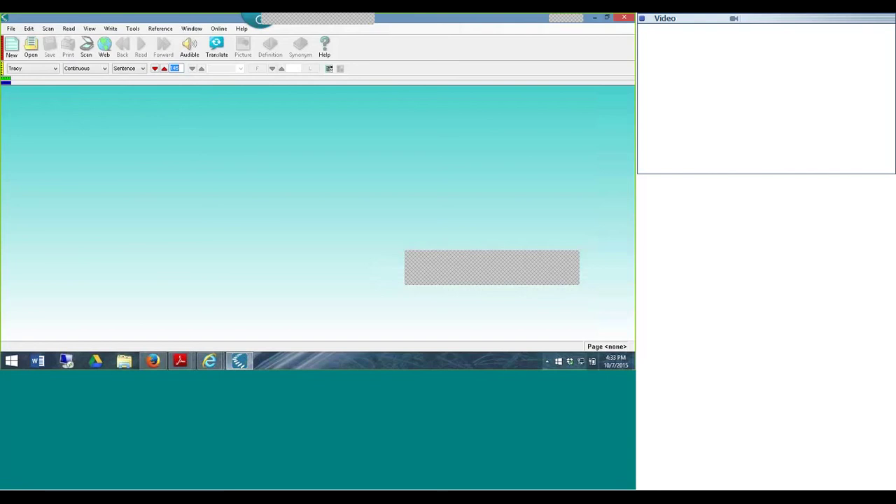
- Browse the Universal Library to your own public folder and select 04_reading_staar_20141.kes
click(10, 28)
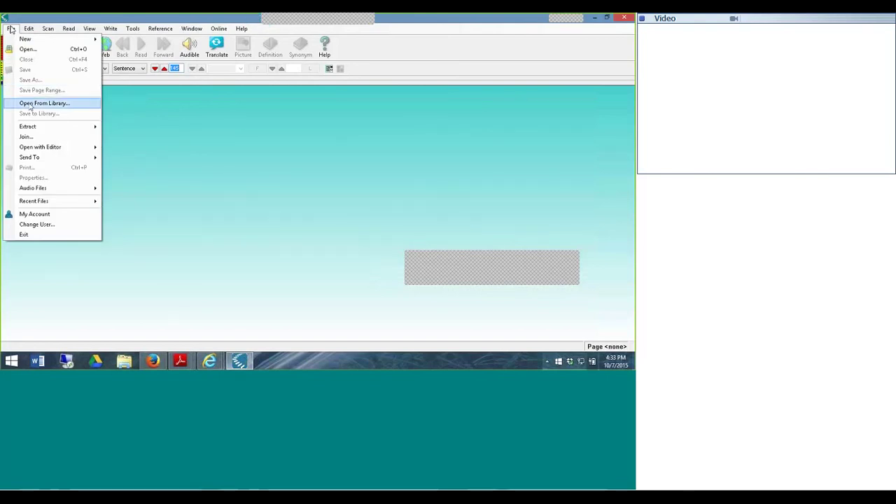
click(31, 105)
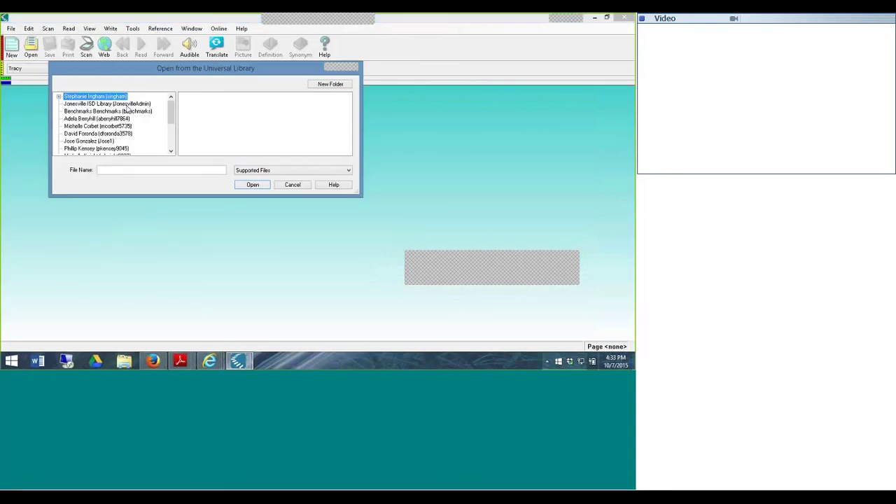
click(94, 103)
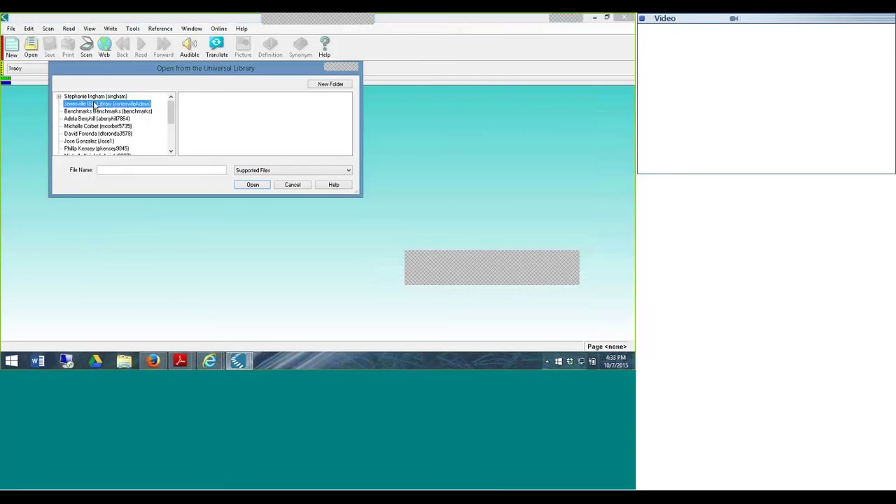
double_click(91, 97)
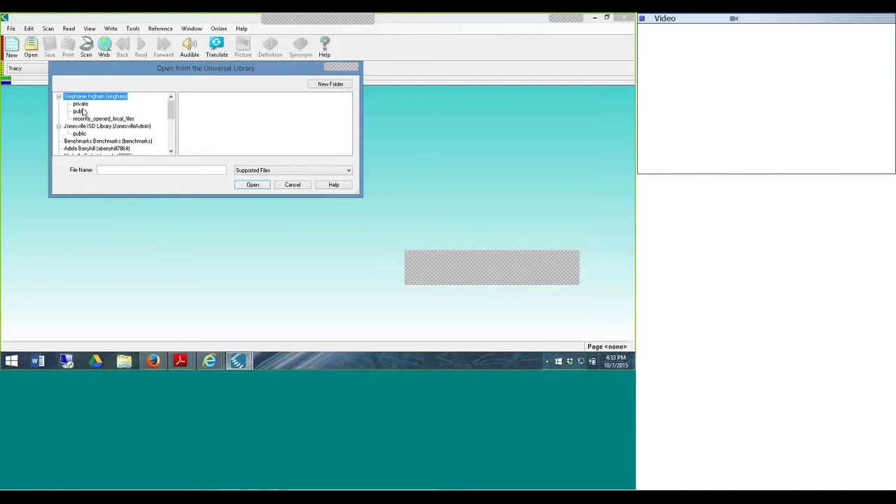
click(82, 112)
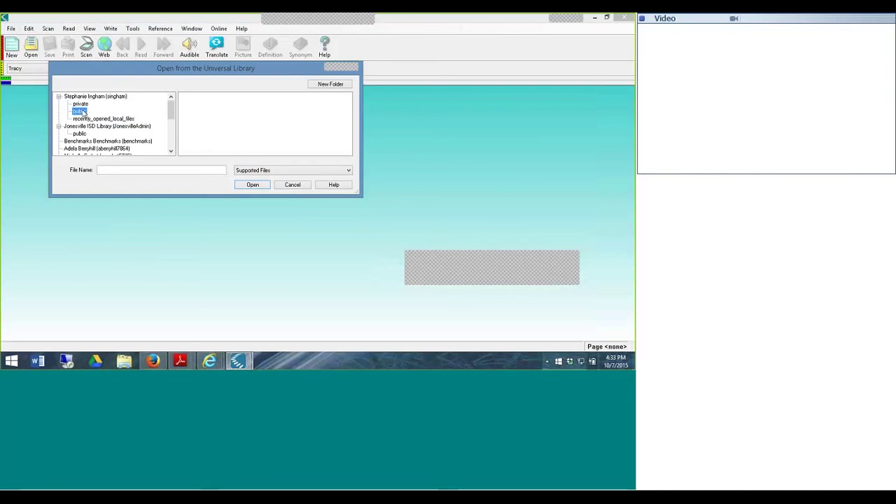
click(189, 98)
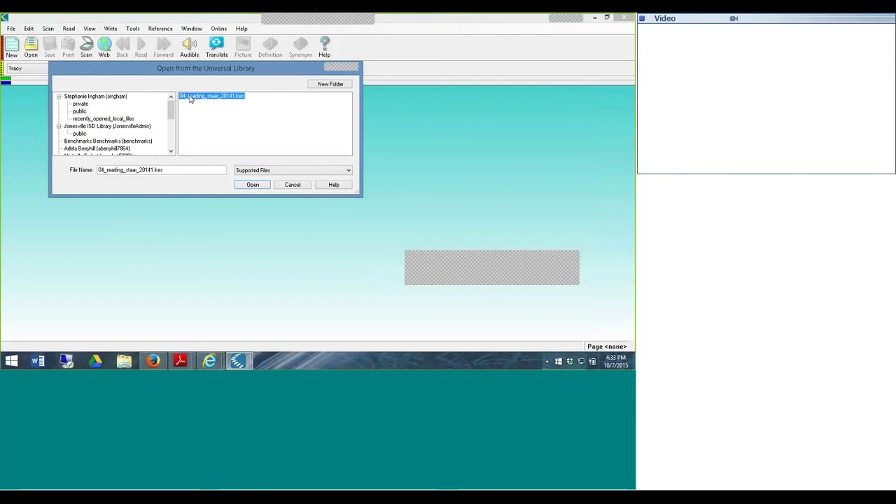
- Copy 04_reading_staar_20141.kes and paste it into Benchmarks > public > staar_2013_released_modified
right_click(189, 99)
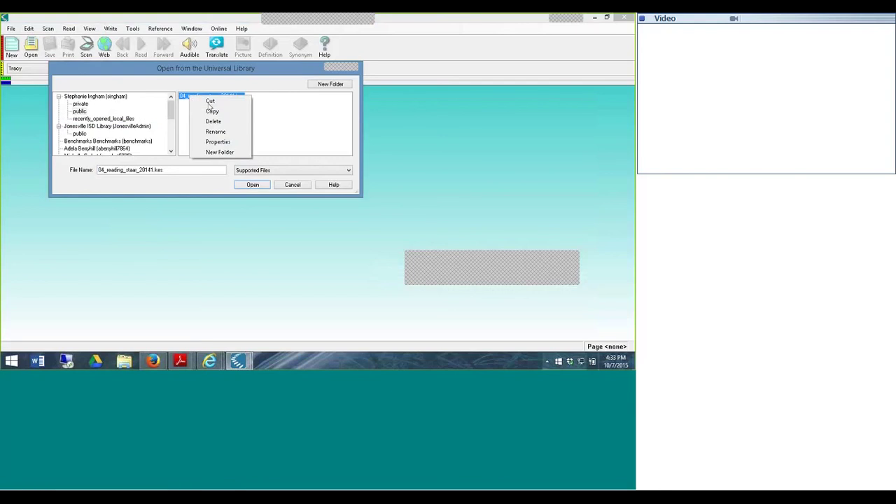
click(211, 111)
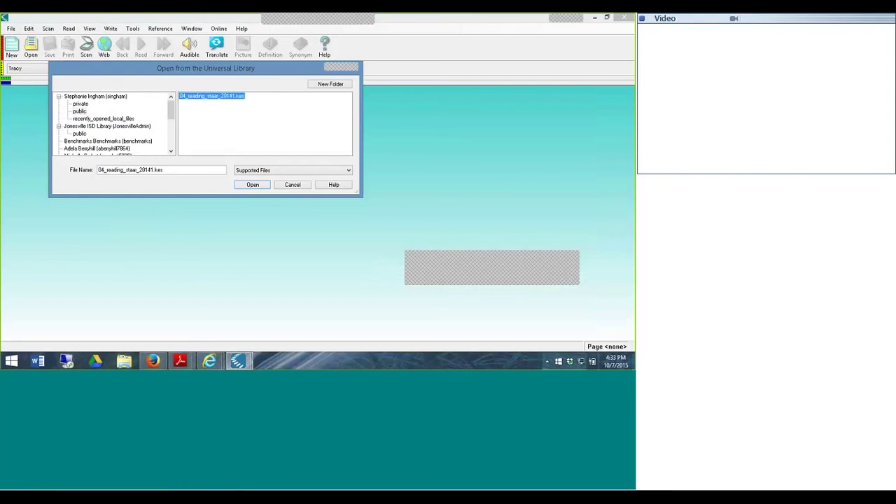
click(78, 142)
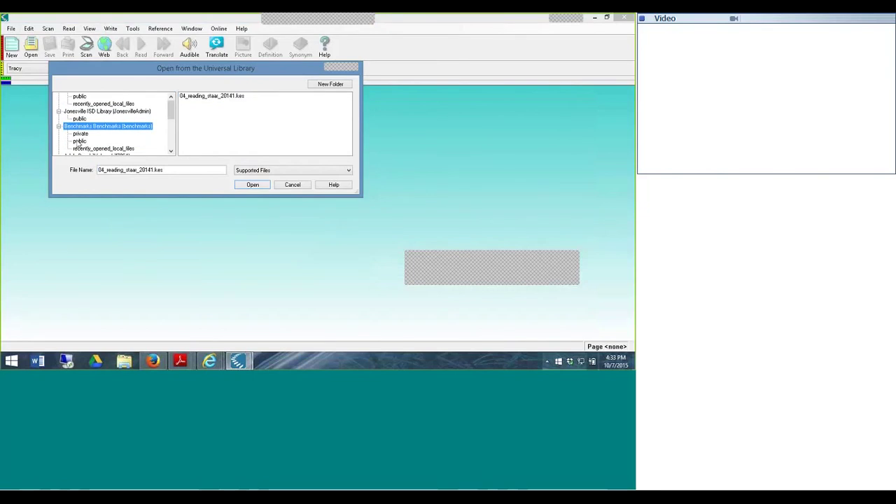
click(79, 141)
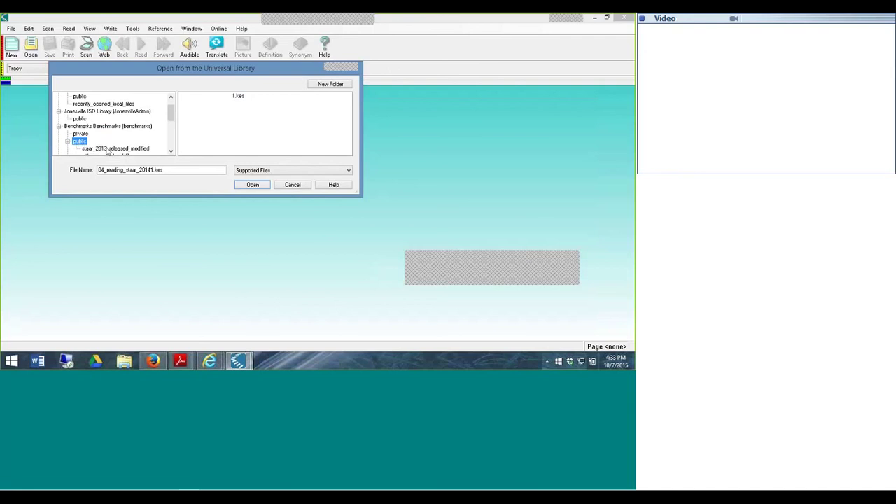
scroll(168, 111, down, 2)
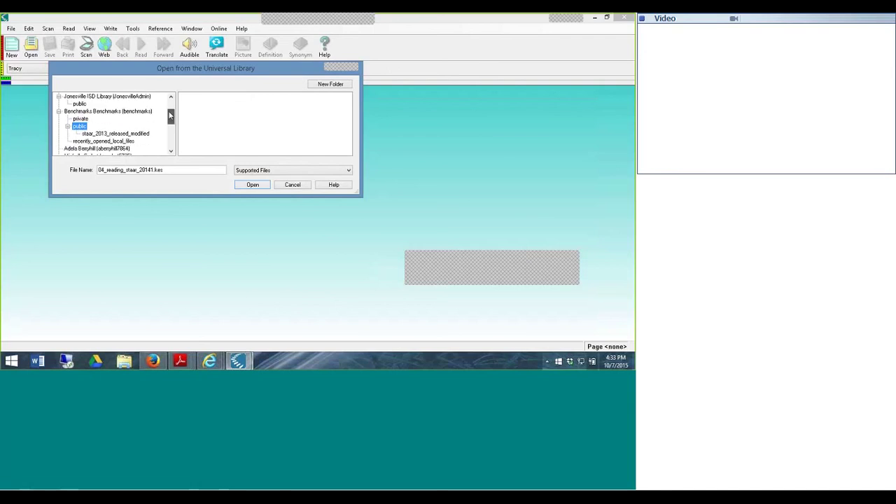
click(116, 126)
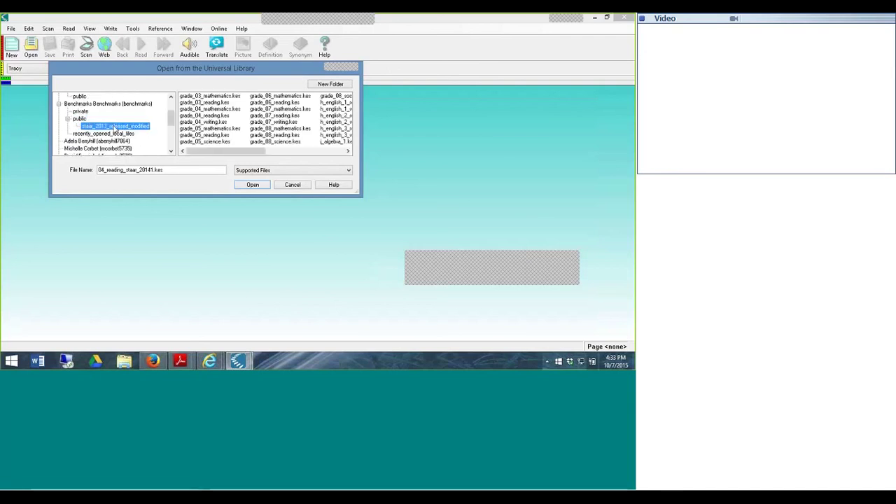
right_click(115, 127)
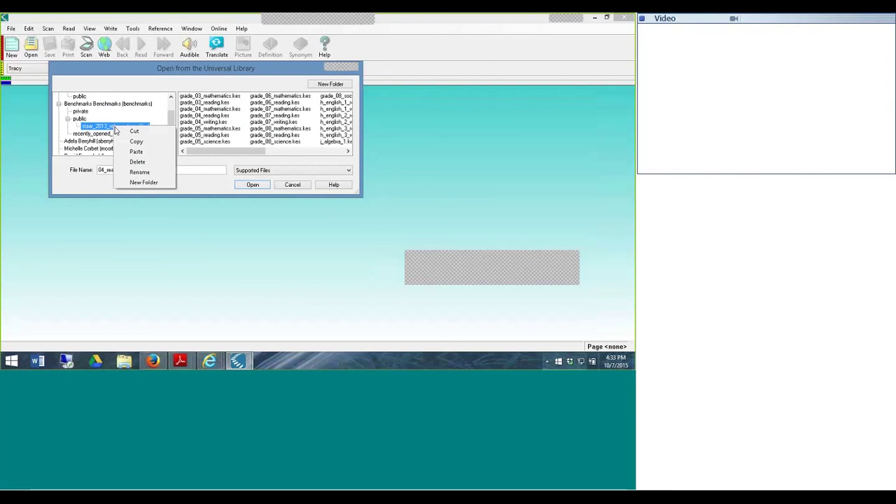
click(133, 153)
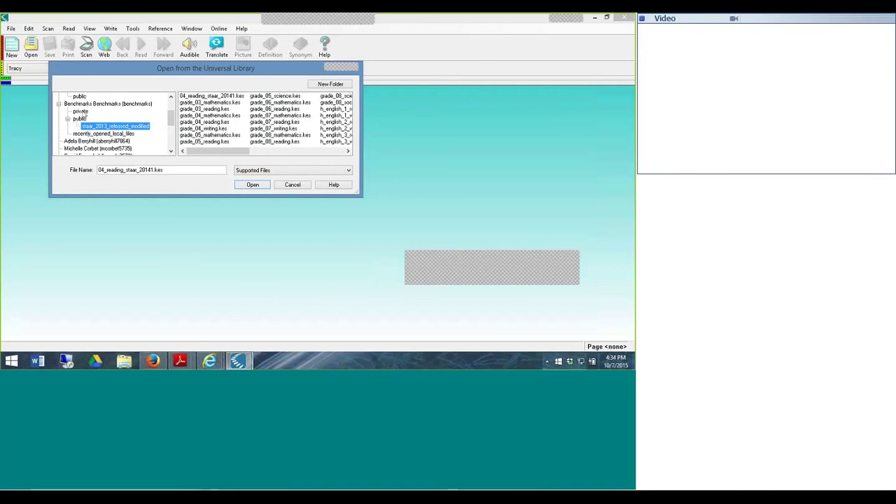
- Collapse the Benchmarks public folder, the Benchmarks branch and your own library branch in the tree
click(68, 119)
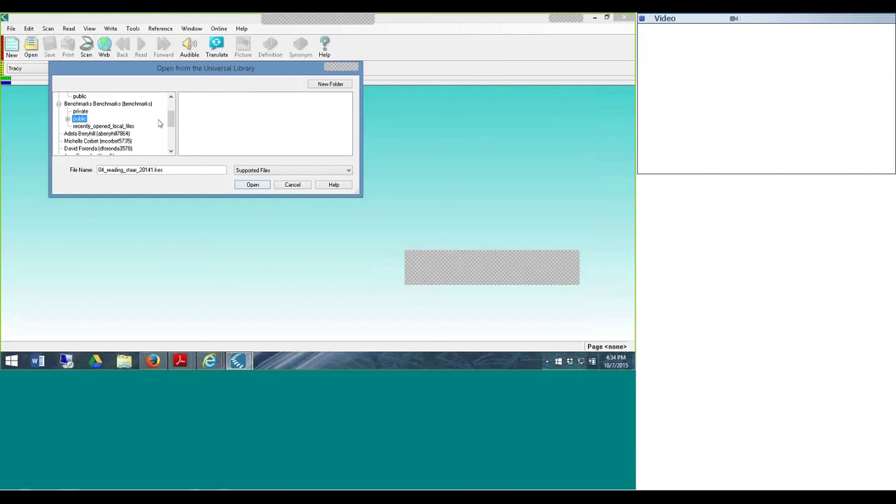
scroll(170, 116, up, 1)
drag(170, 117, 170, 109)
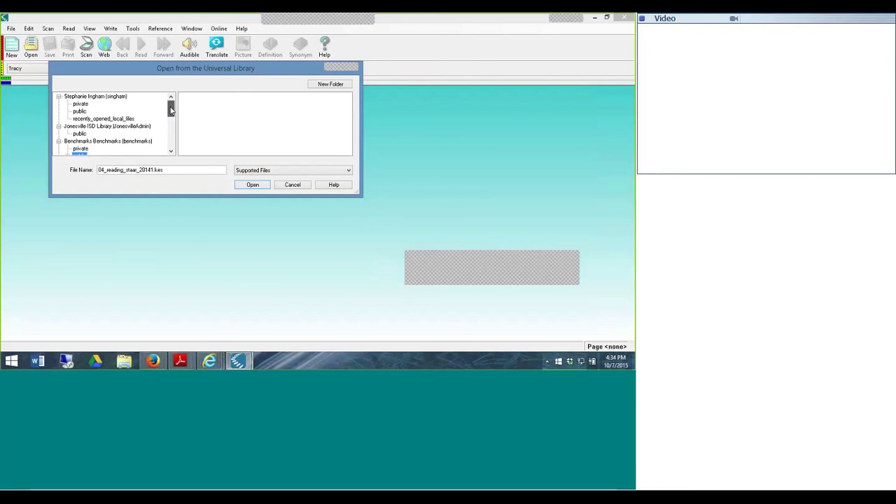
click(59, 96)
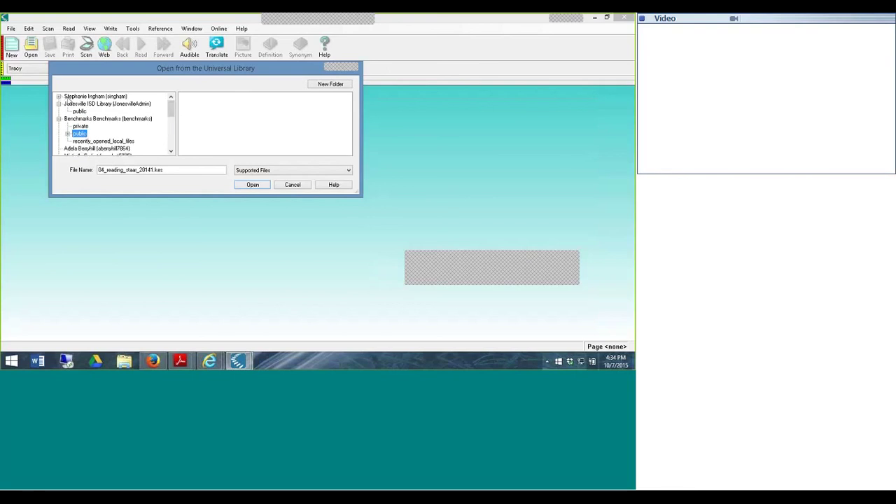
click(59, 119)
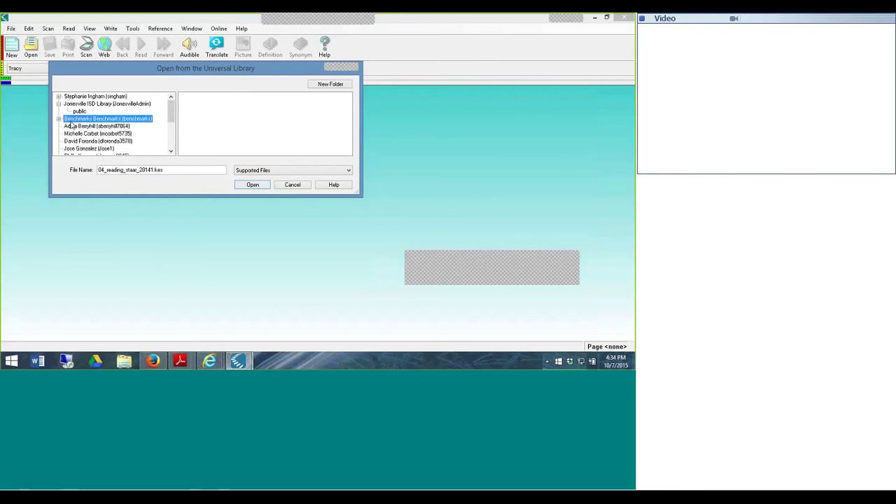
- Copy the Benchmarks public staar_2013_released_modified folder, then expand your own library
double_click(73, 119)
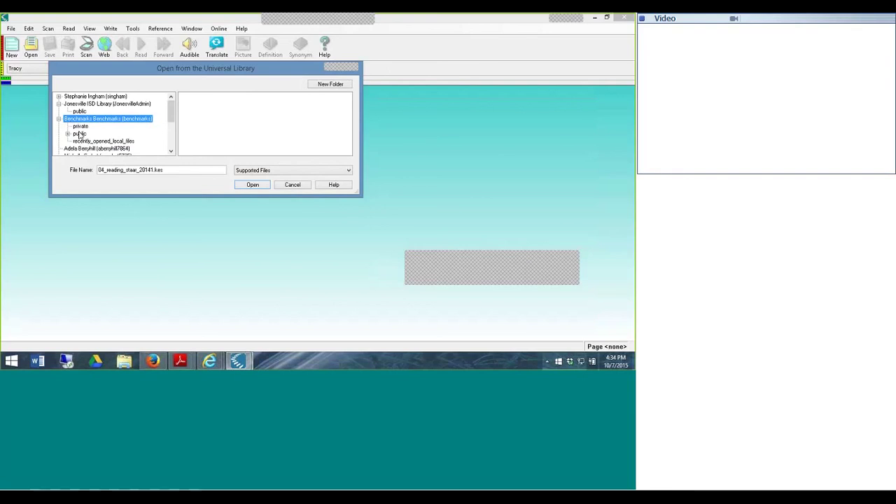
click(80, 134)
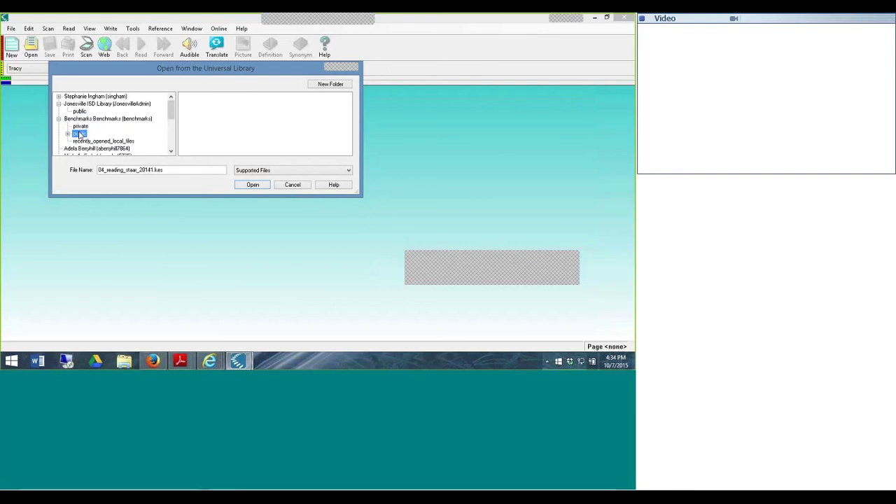
double_click(80, 134)
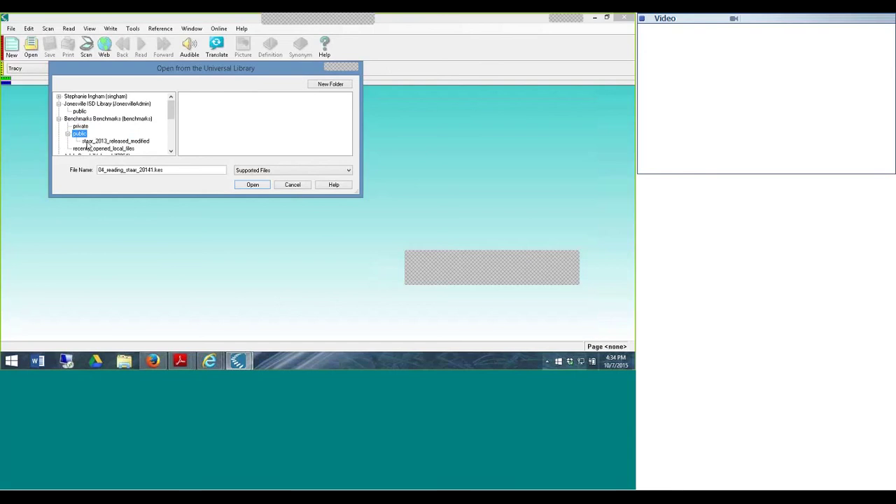
click(87, 141)
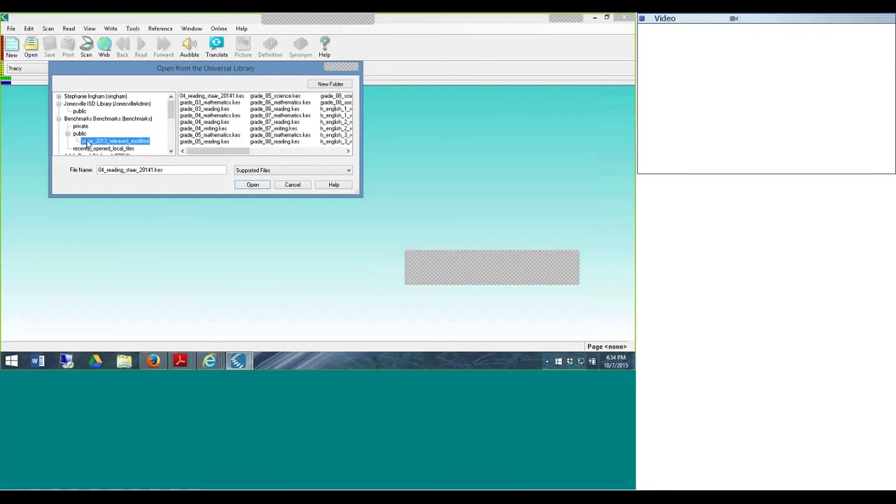
right_click(92, 144)
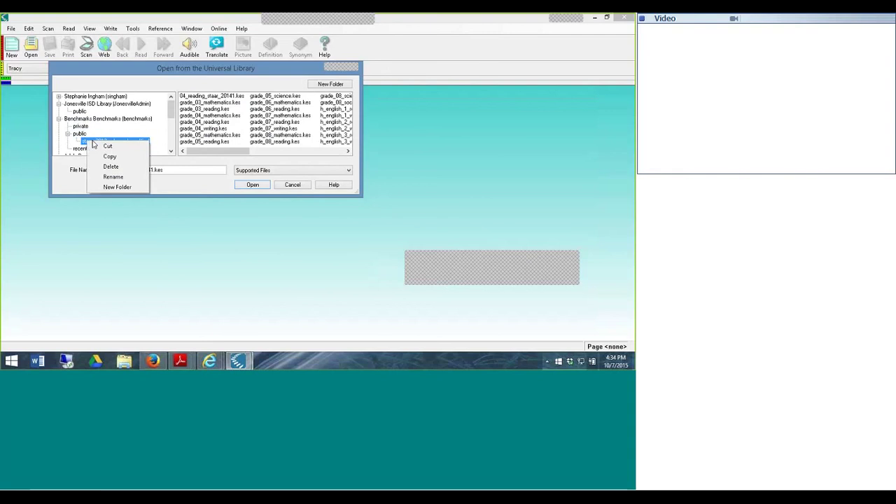
click(109, 159)
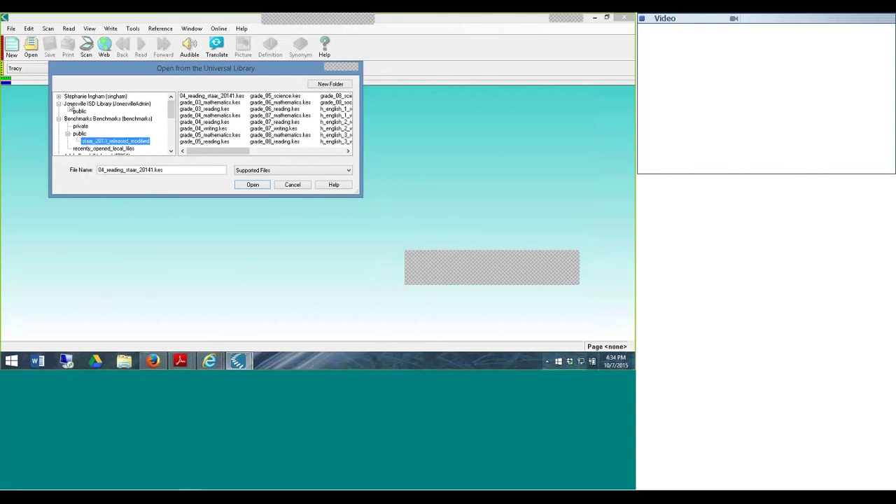
double_click(75, 98)
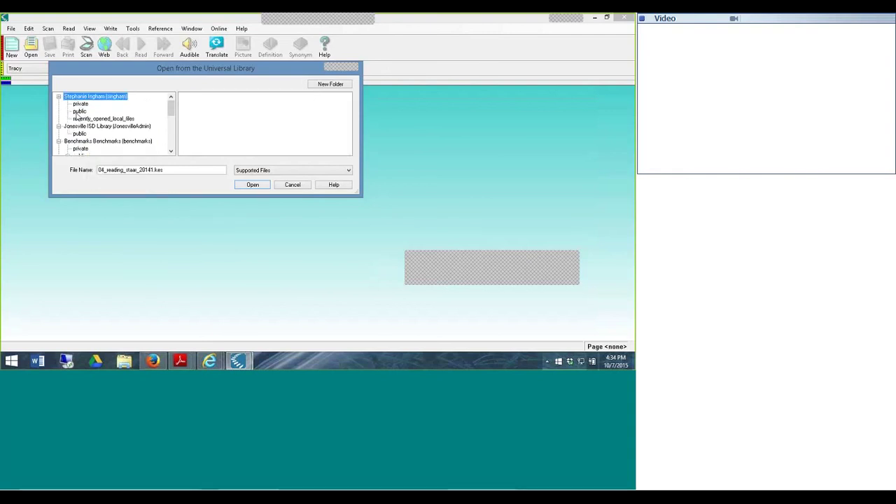
- Paste staar_2013_released_modified into your own public folder and view its grade-level STAAR files
click(80, 111)
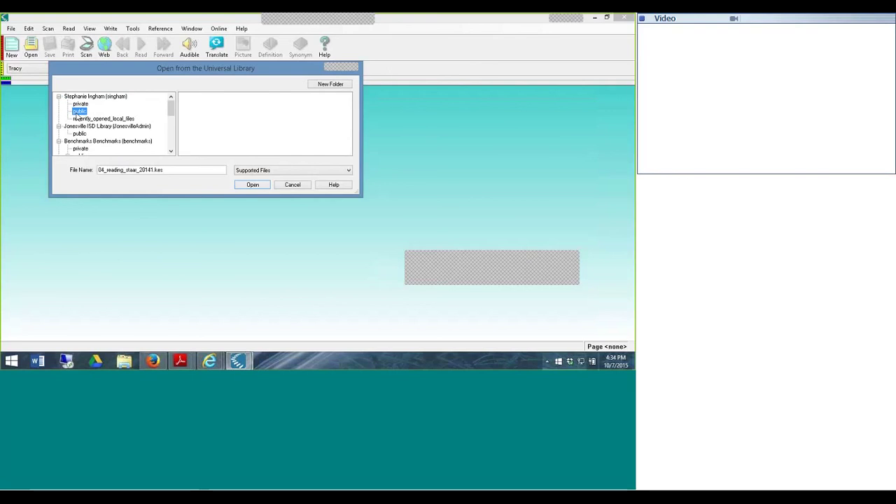
right_click(77, 116)
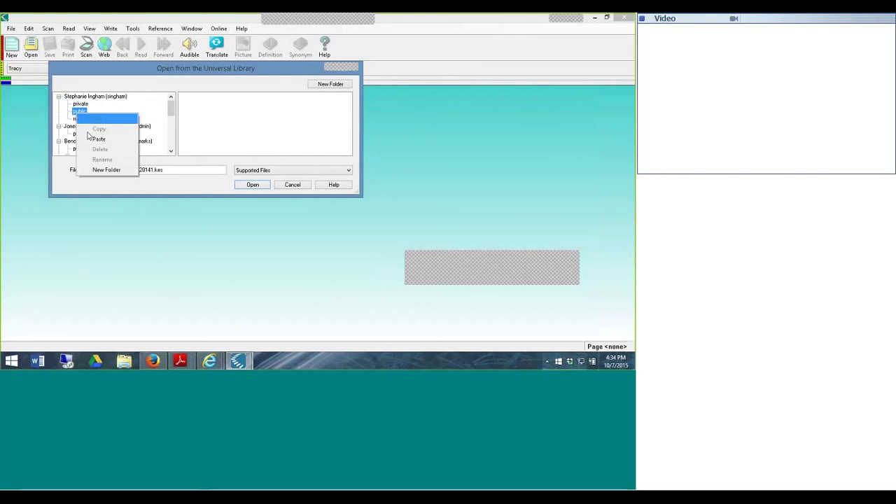
click(91, 138)
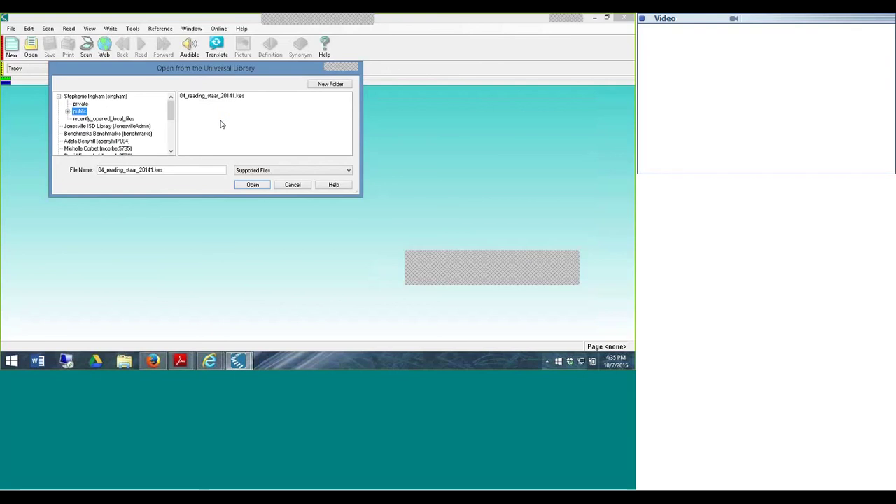
double_click(79, 113)
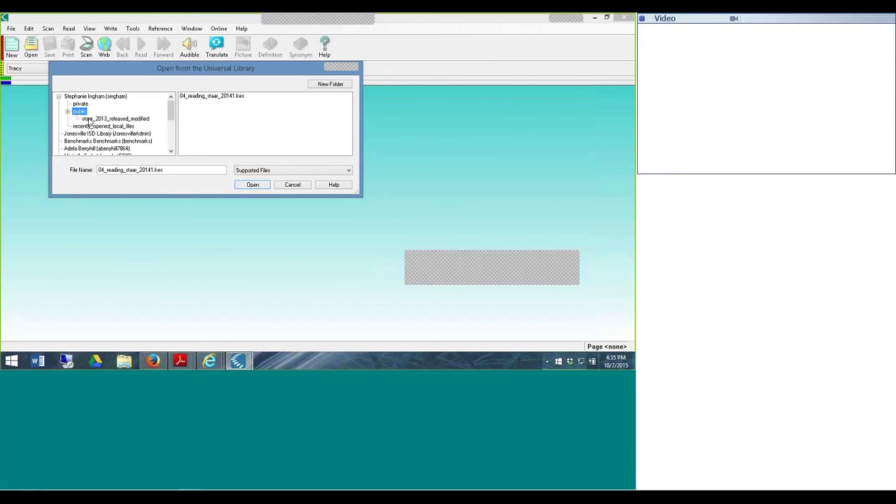
click(88, 120)
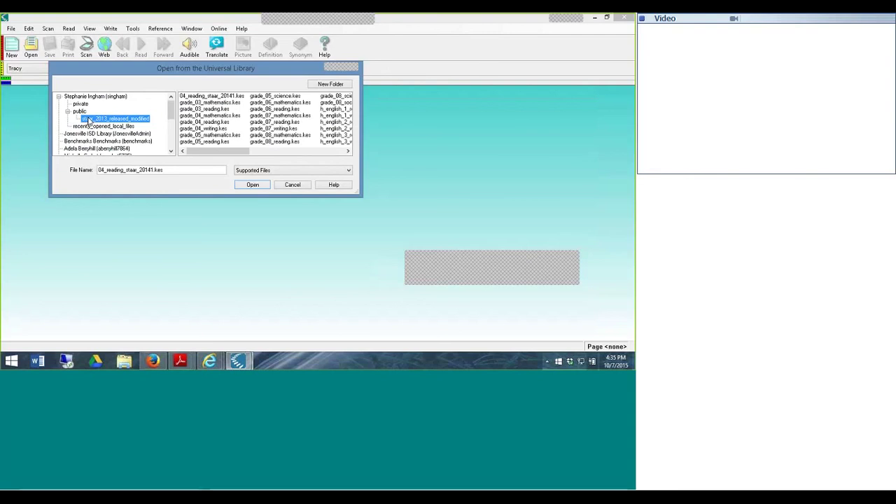
- Open the actions menus for the pasted staar folder and for your private folder
right_click(88, 119)
click(100, 124)
click(81, 104)
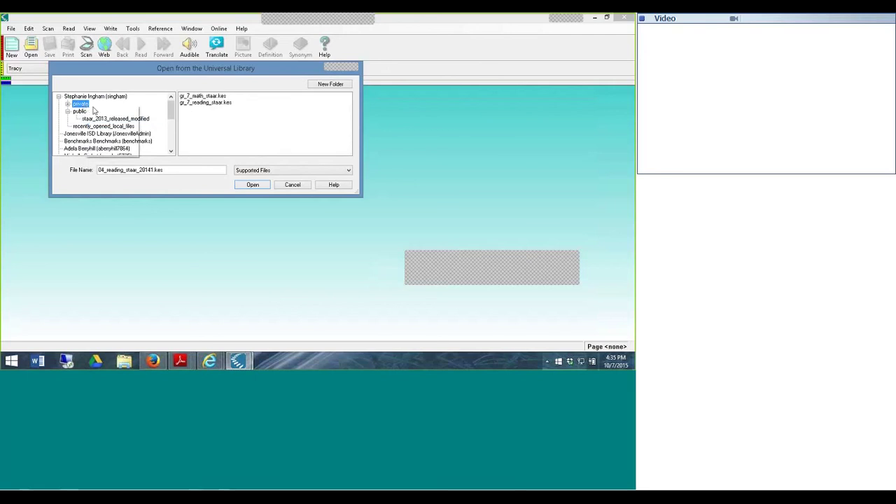
right_click(84, 104)
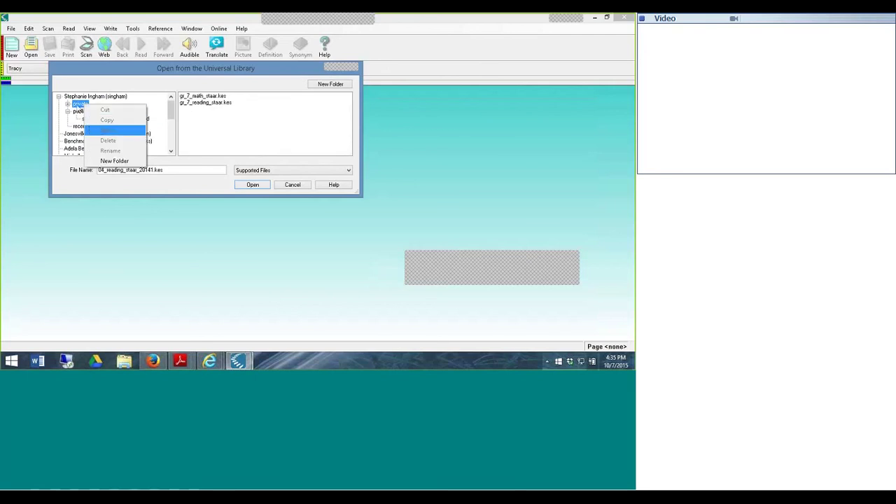